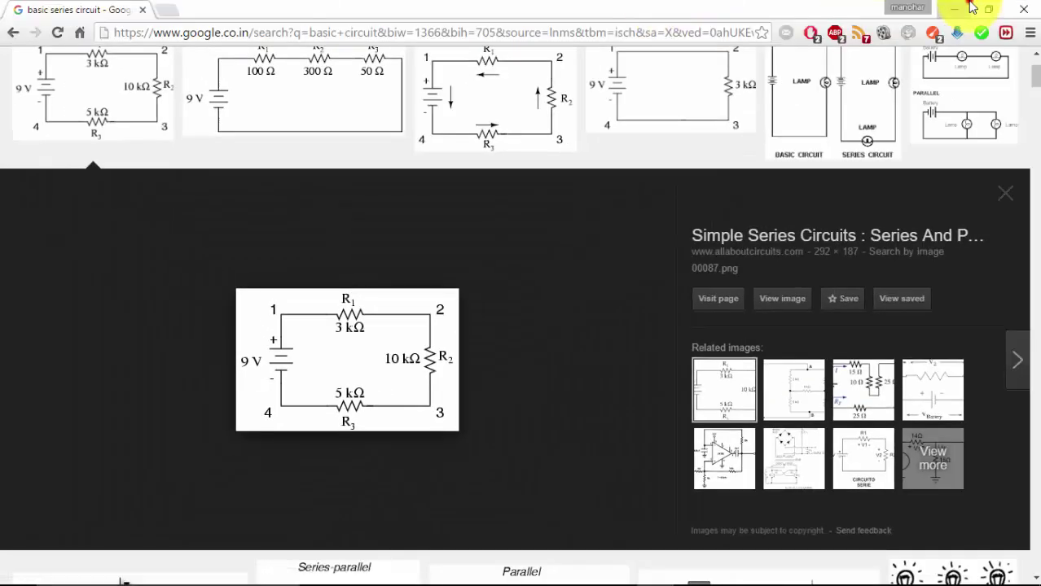
- Check the 9 V series circuit reference image in Chrome and return to the blank Multisim design
click(965, 6)
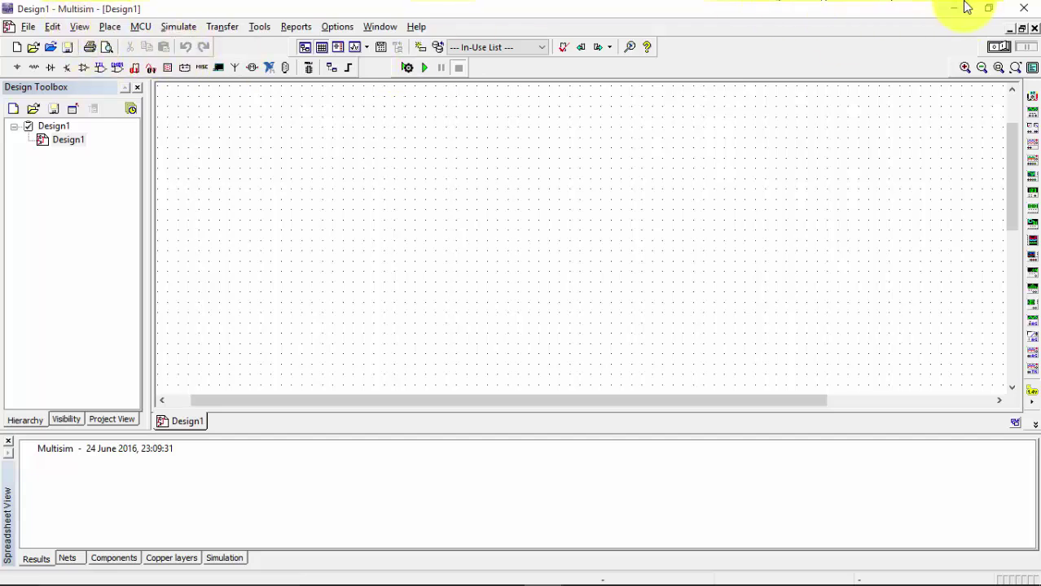
click(964, 7)
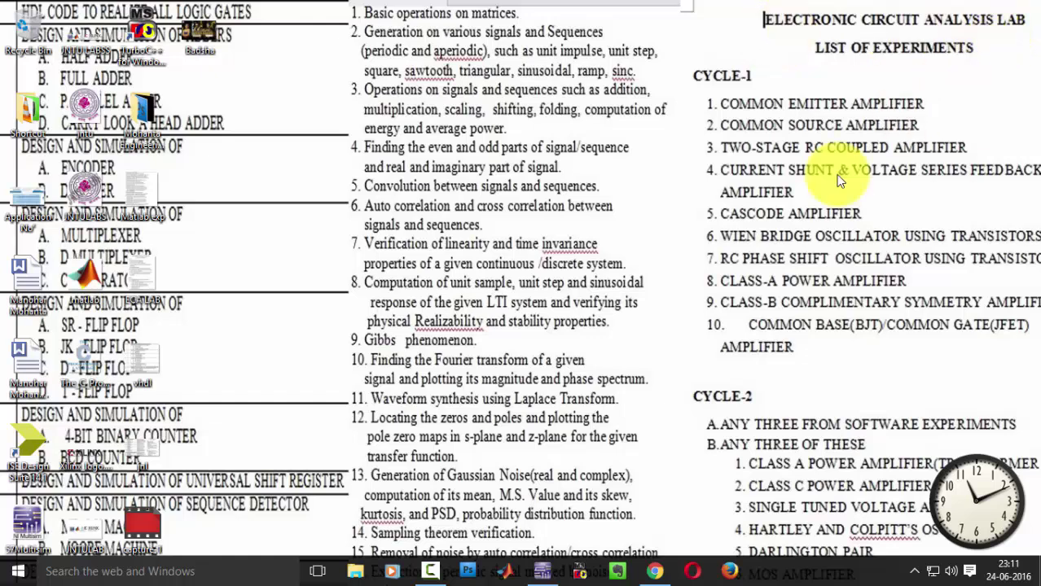
click(656, 570)
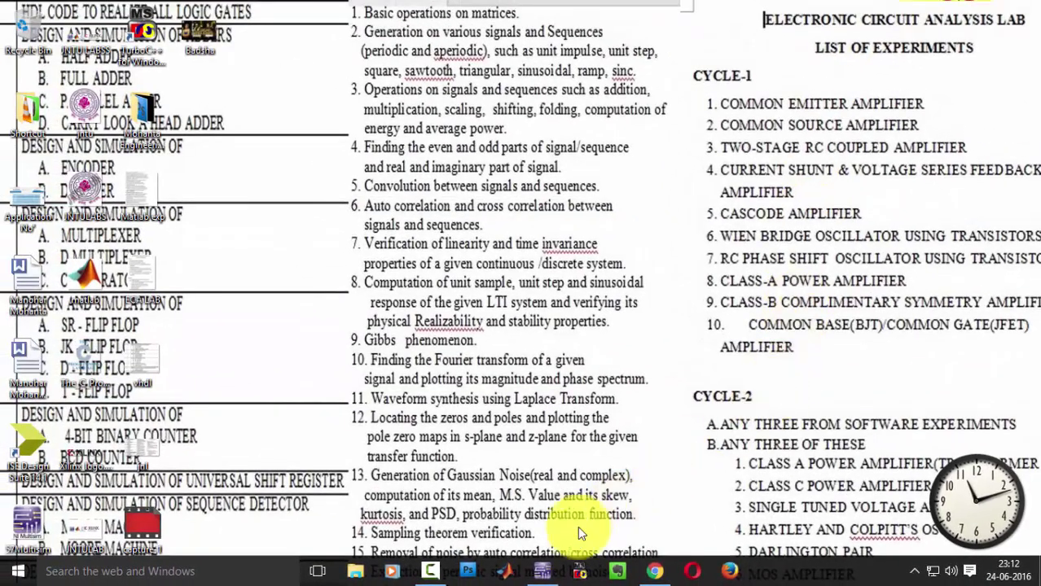
click(545, 570)
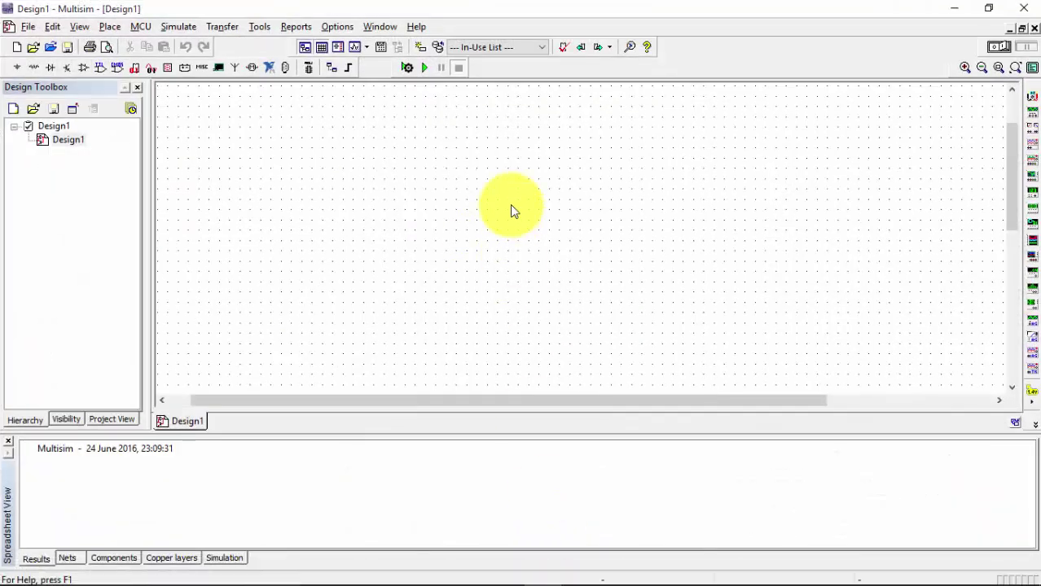
click(650, 568)
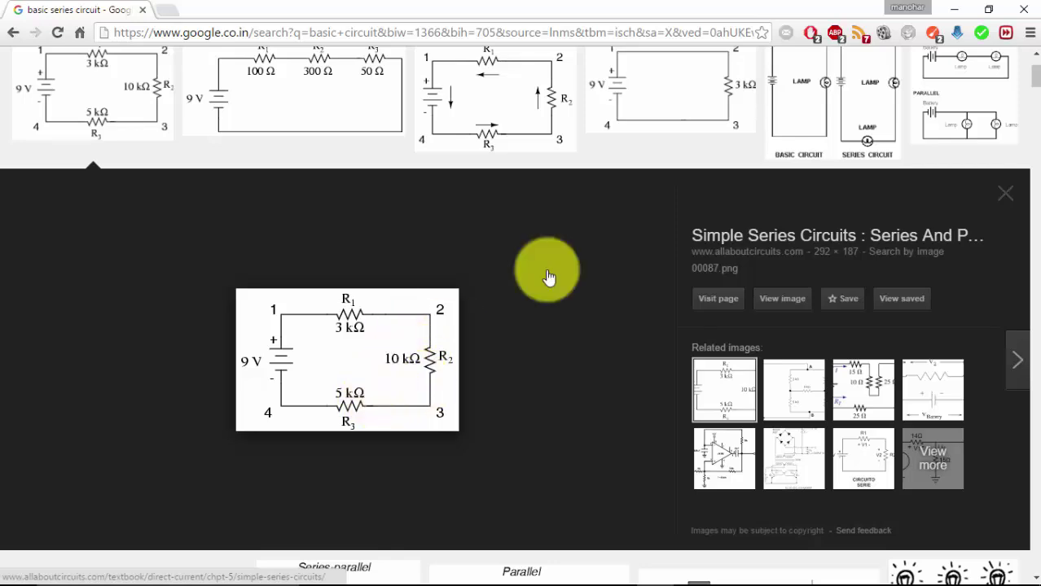
click(953, 9)
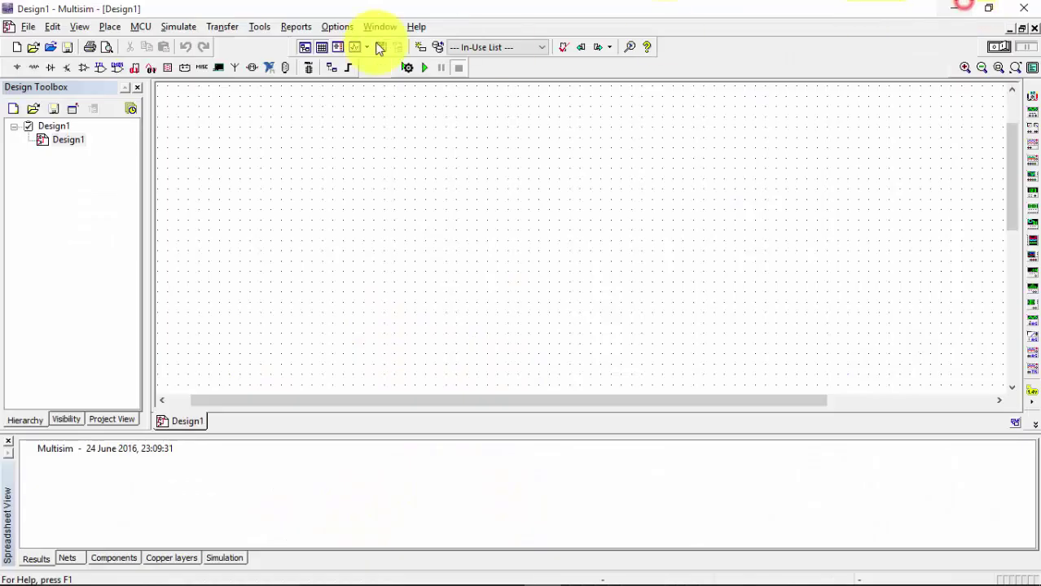
- Open the component browser and choose the Sources group of the Master Database
click(111, 29)
click(424, 133)
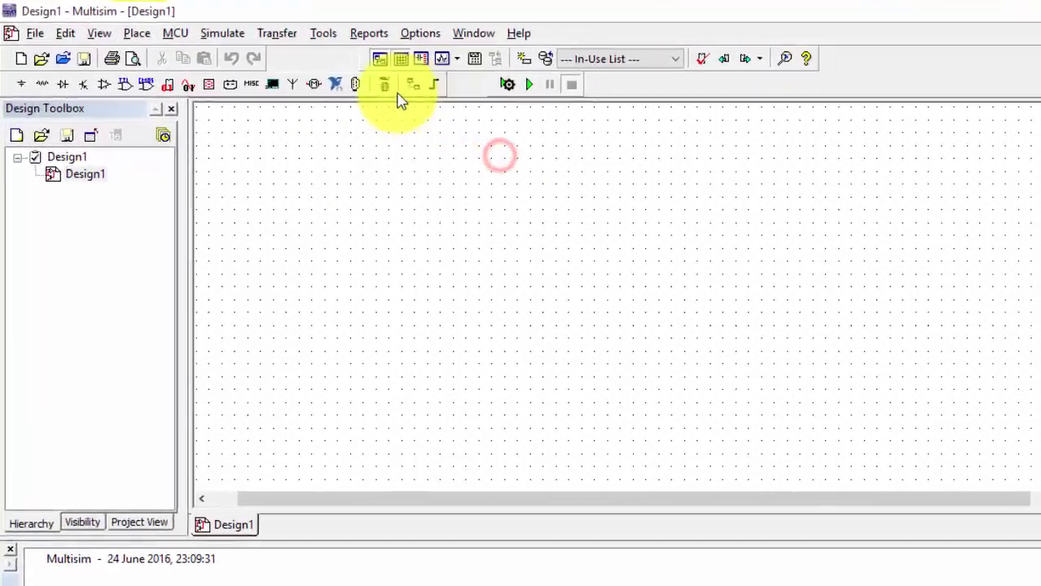
click(52, 93)
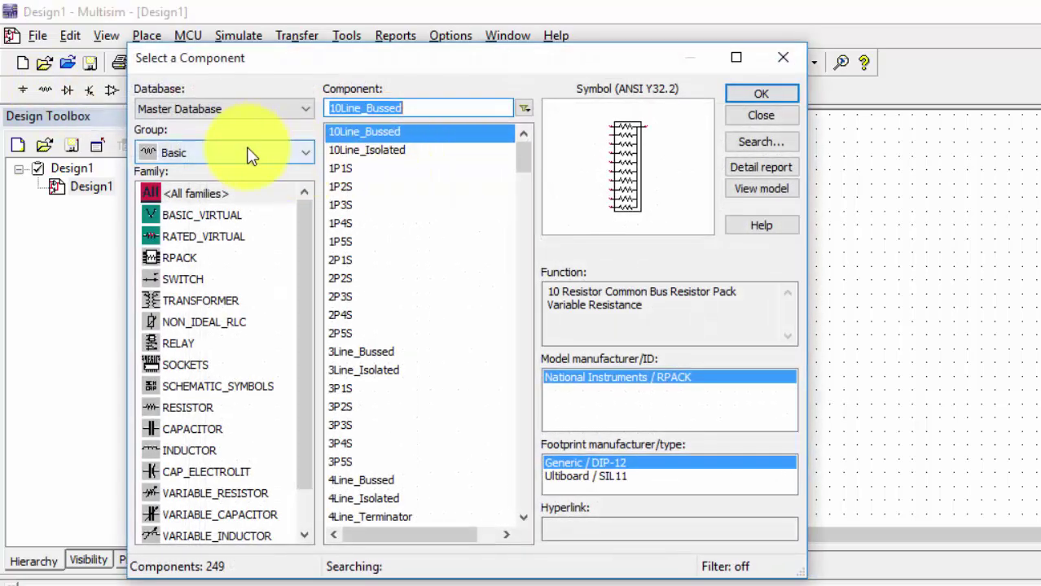
click(248, 153)
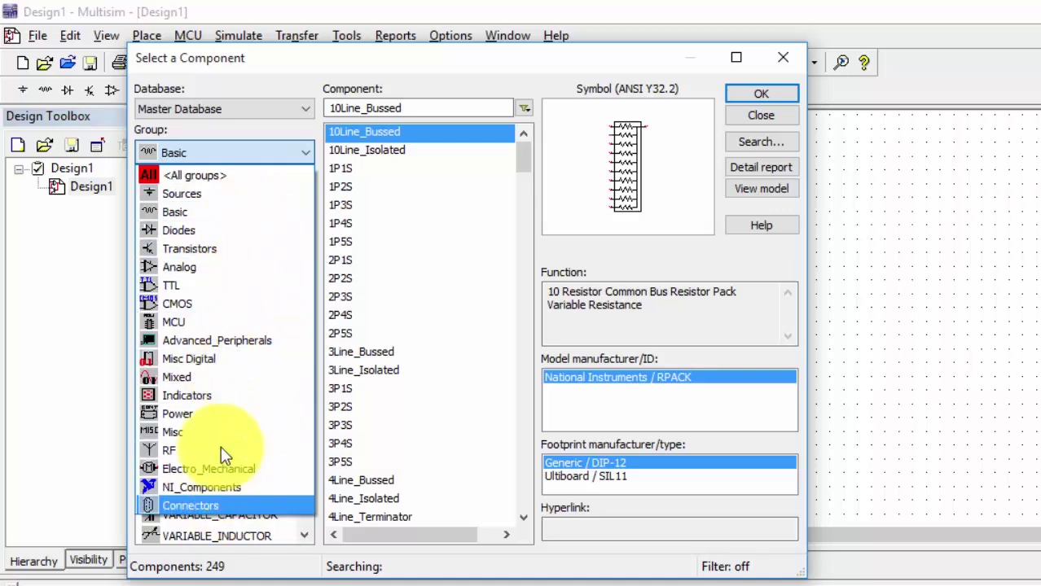
click(225, 195)
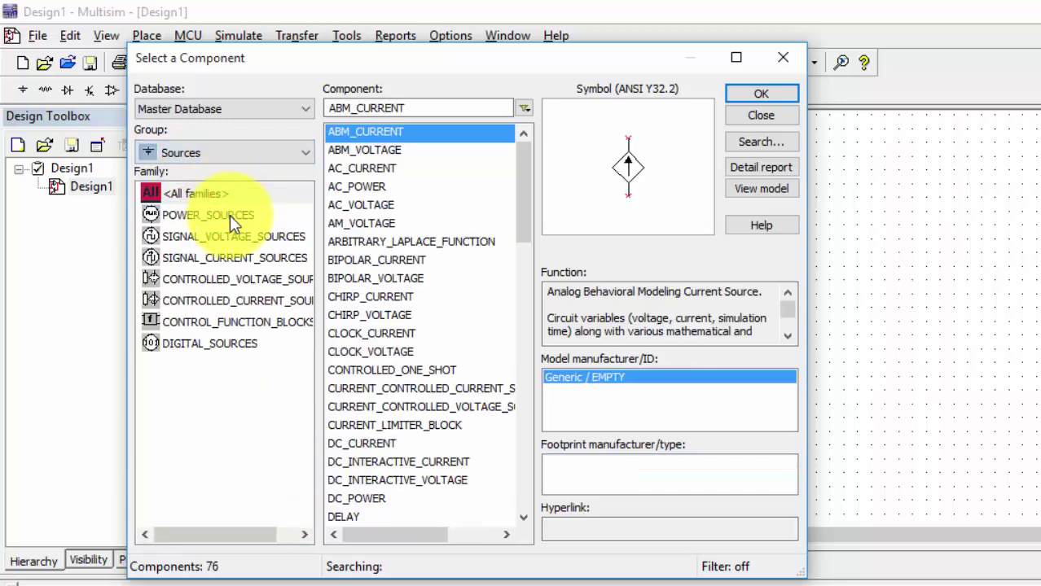
- Examine the power, signal and controlled source families, and the supply, ground and AC components in POWER_SOURCES
click(230, 217)
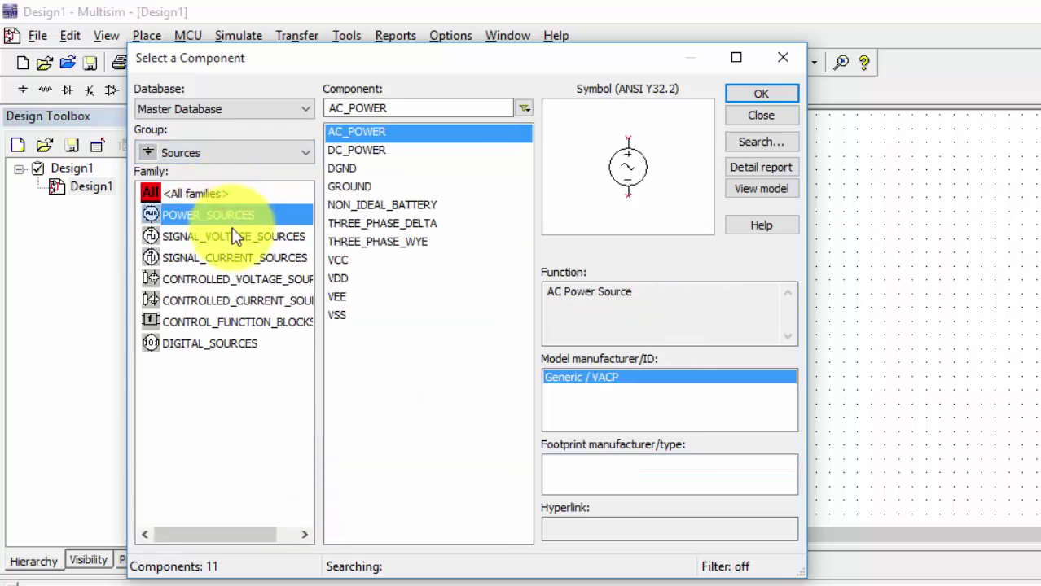
click(232, 236)
click(232, 259)
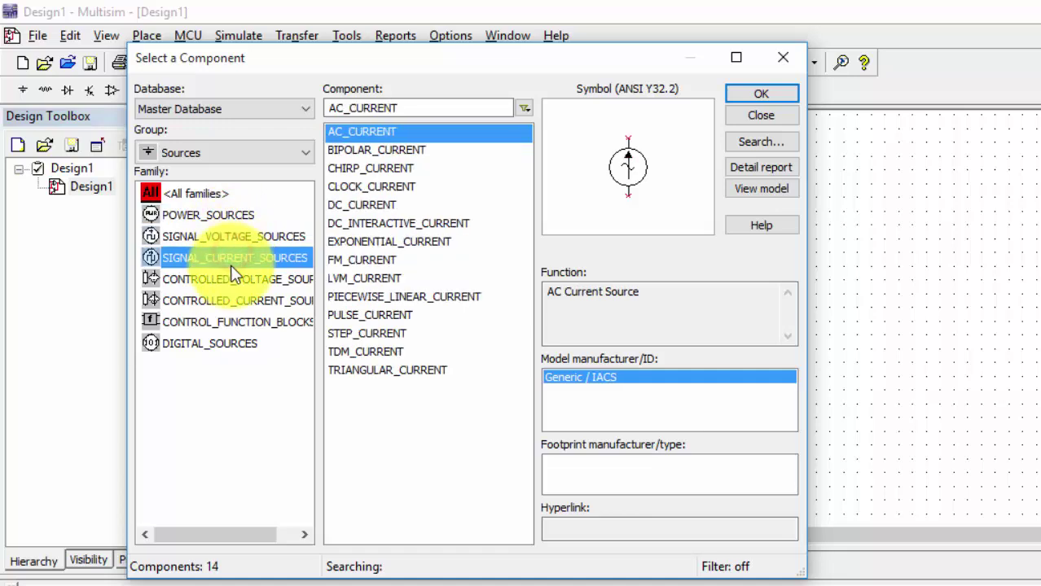
click(231, 281)
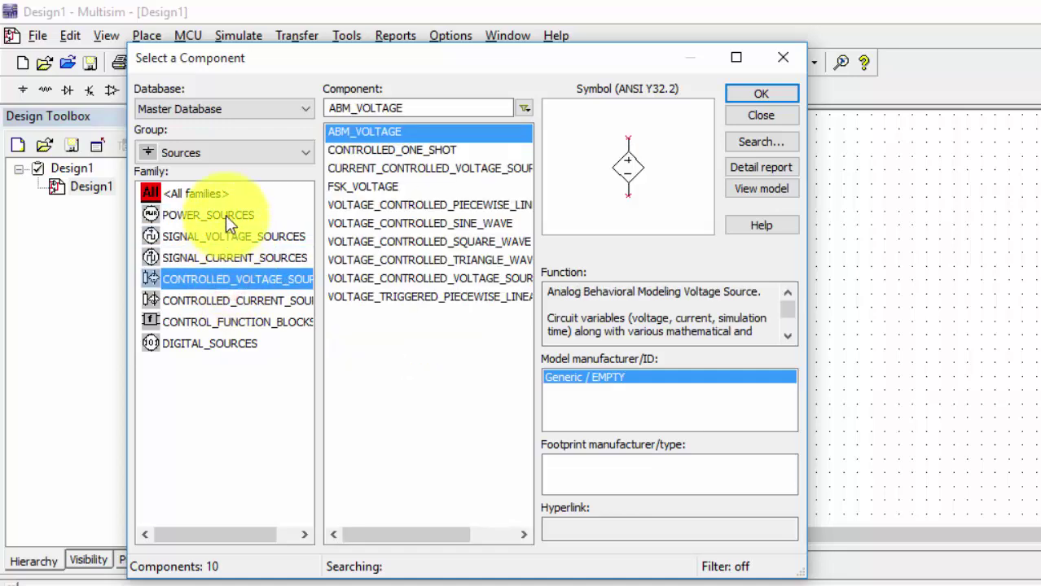
click(233, 237)
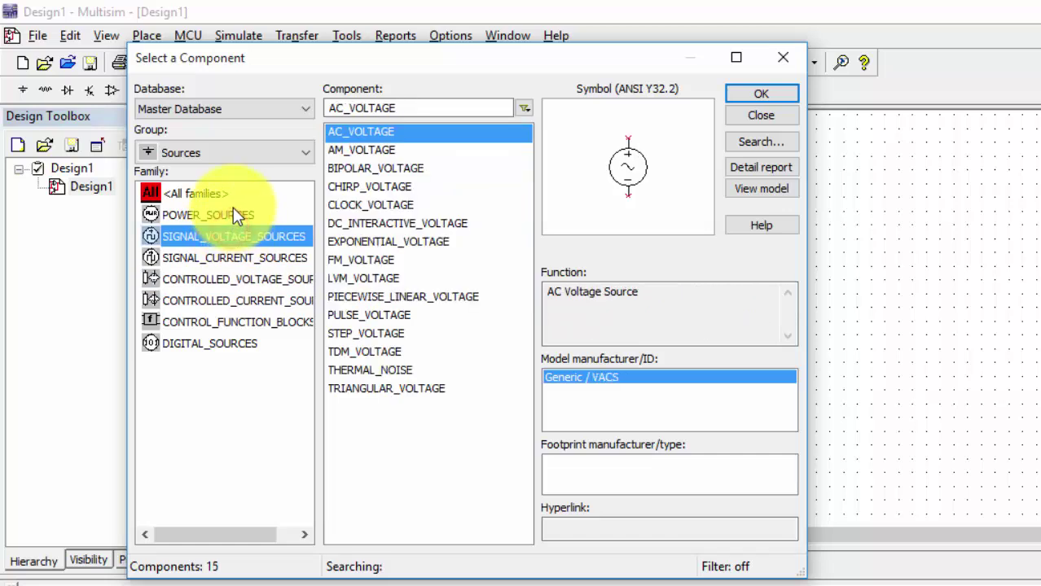
click(235, 214)
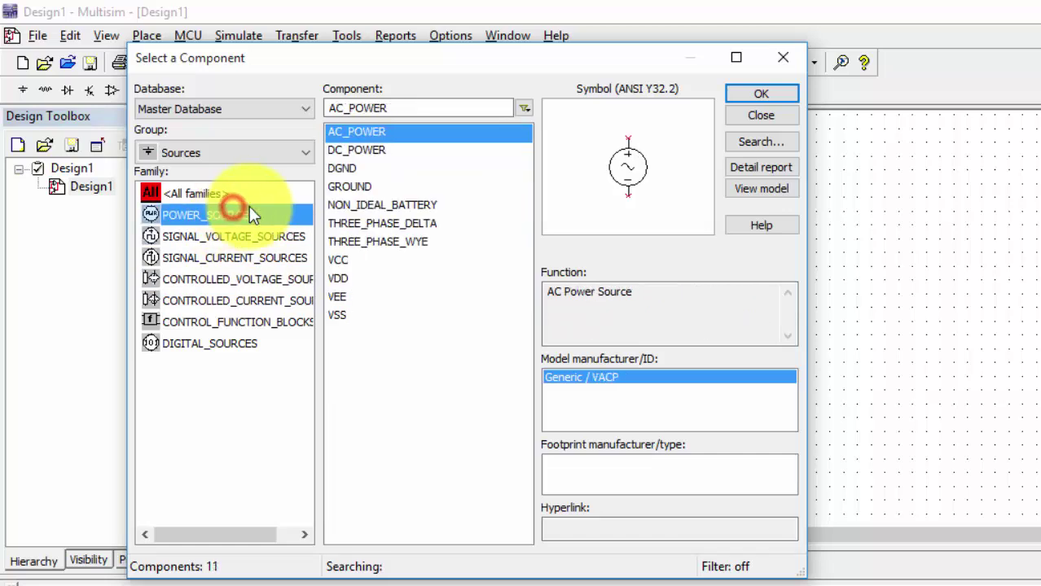
click(362, 261)
click(358, 278)
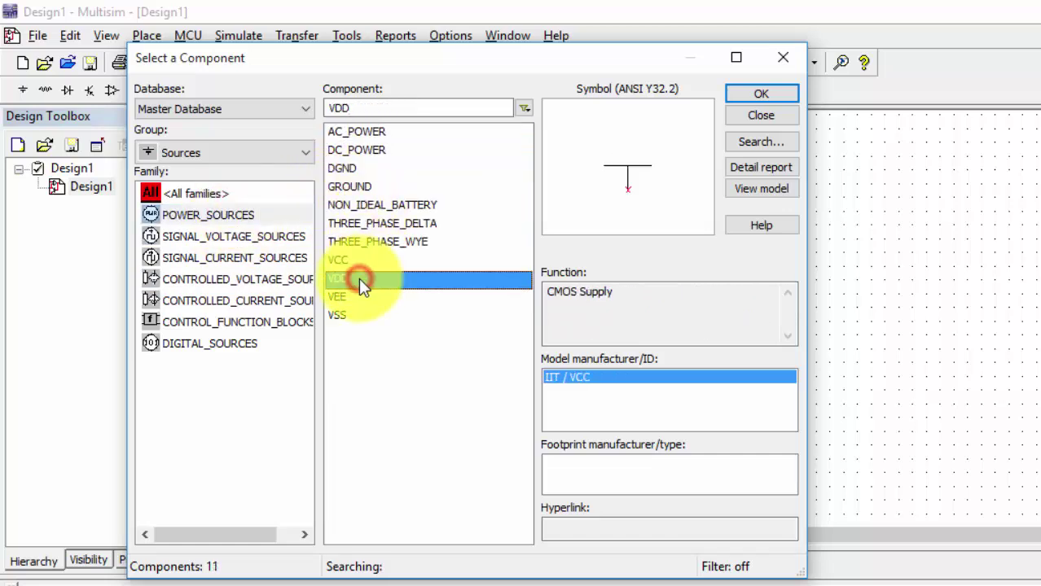
click(355, 300)
click(354, 314)
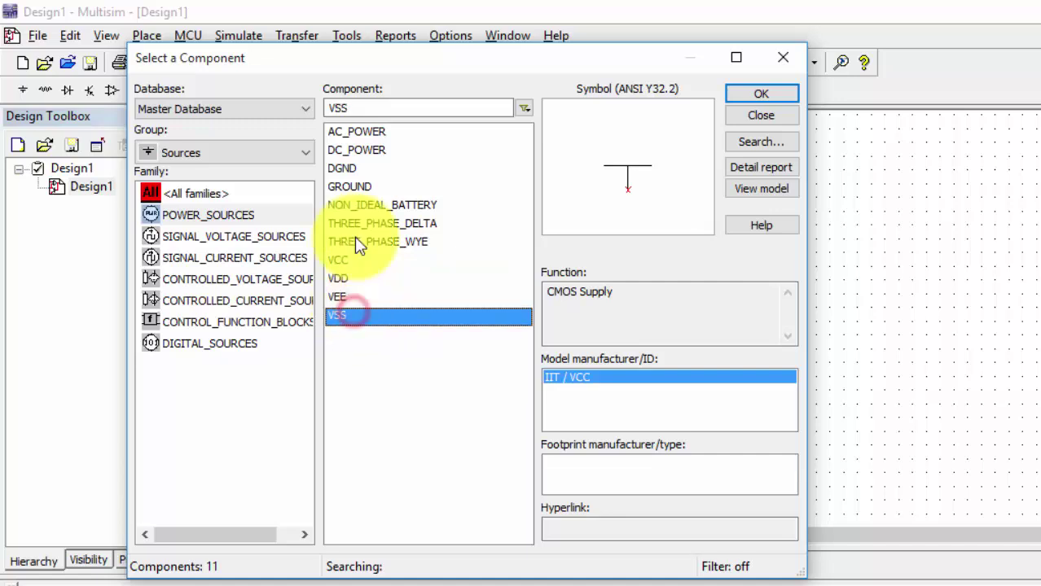
click(359, 171)
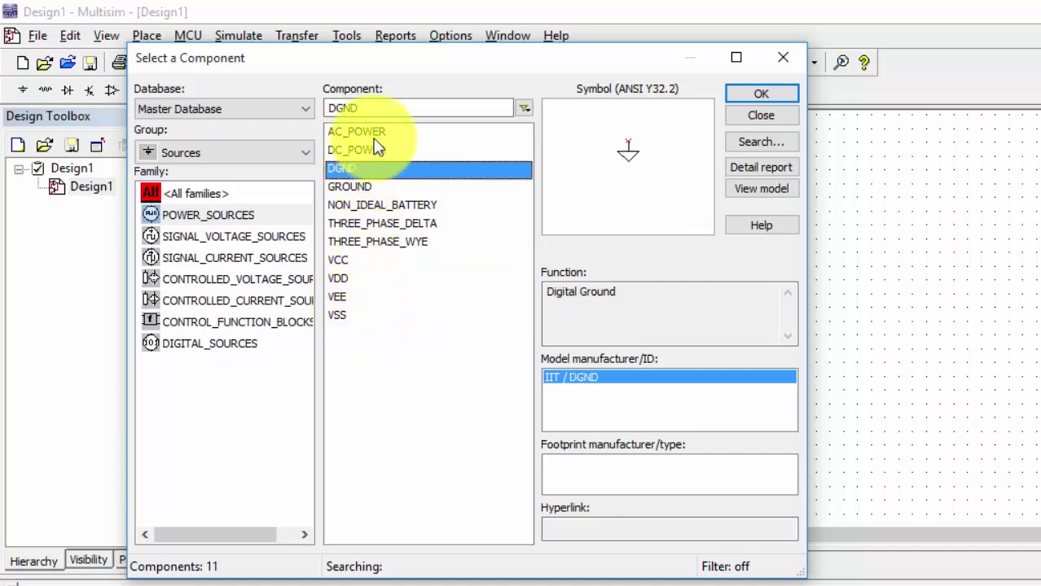
click(376, 132)
- Place one DC_POWER source from the POWER_SOURCES family on the schematic and close the component browser
click(382, 151)
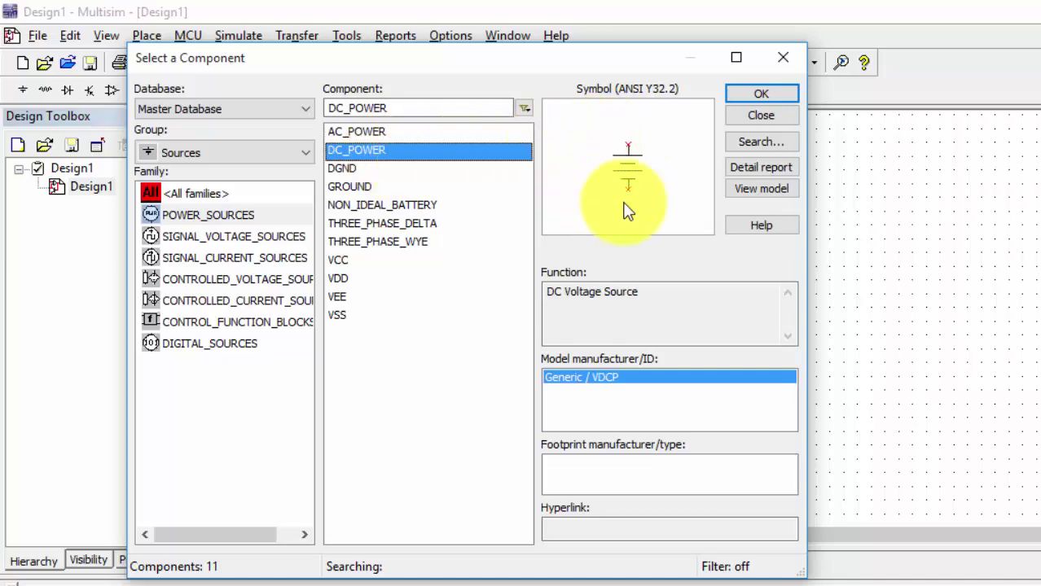
click(751, 94)
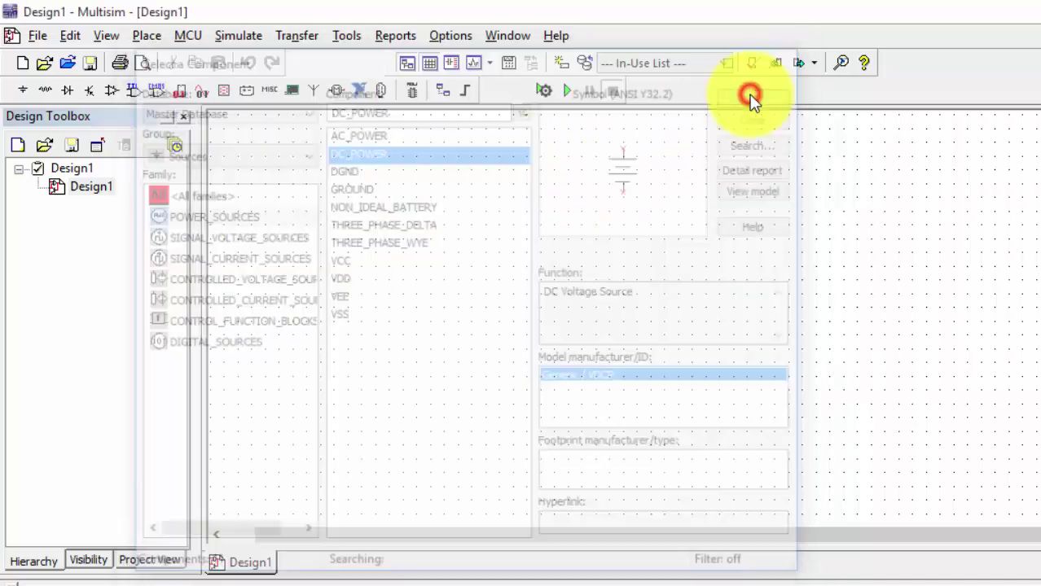
click(428, 367)
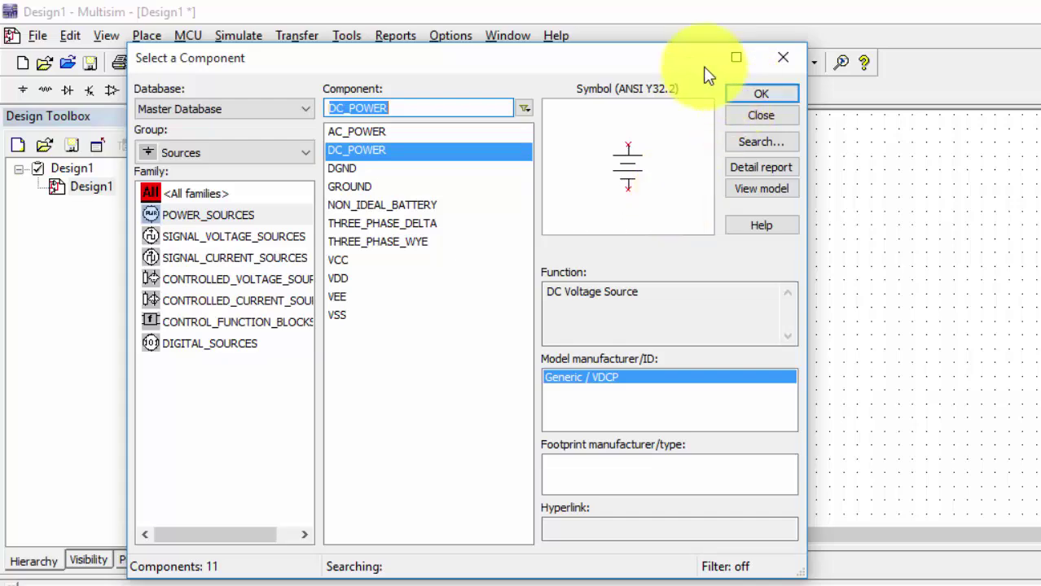
click(778, 58)
- Set the voltage of DC source V1 to 9 V
double_click(461, 332)
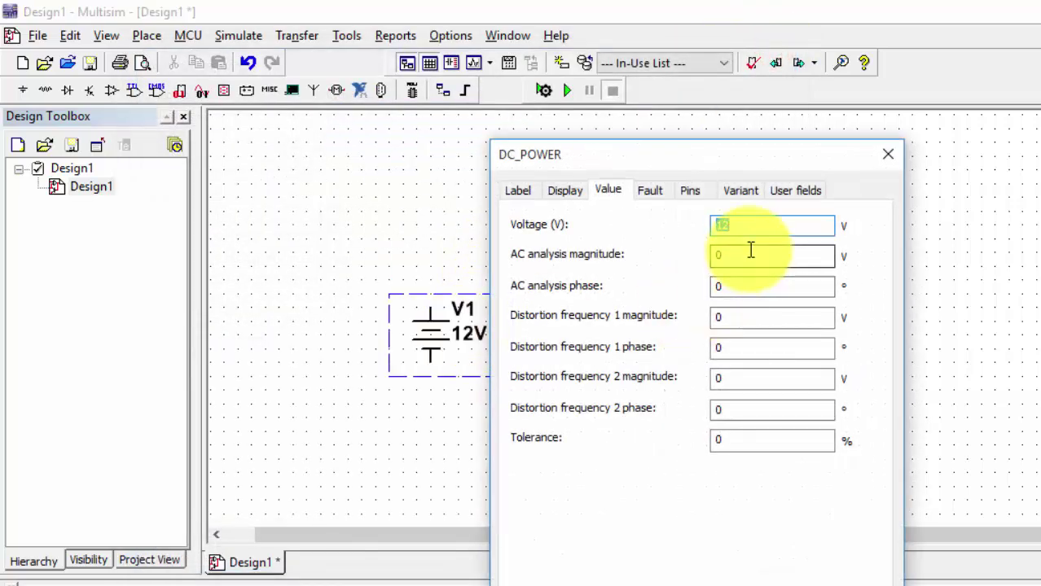
text(9)
key(Return)
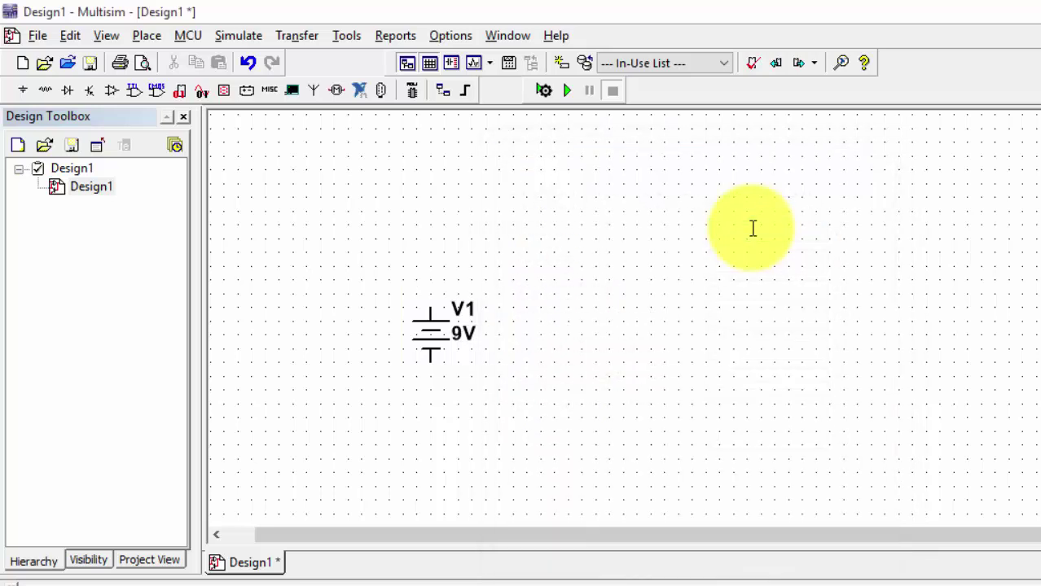
- Reopen the value properties of DC source V1 to check them, and close them without changes
click(461, 329)
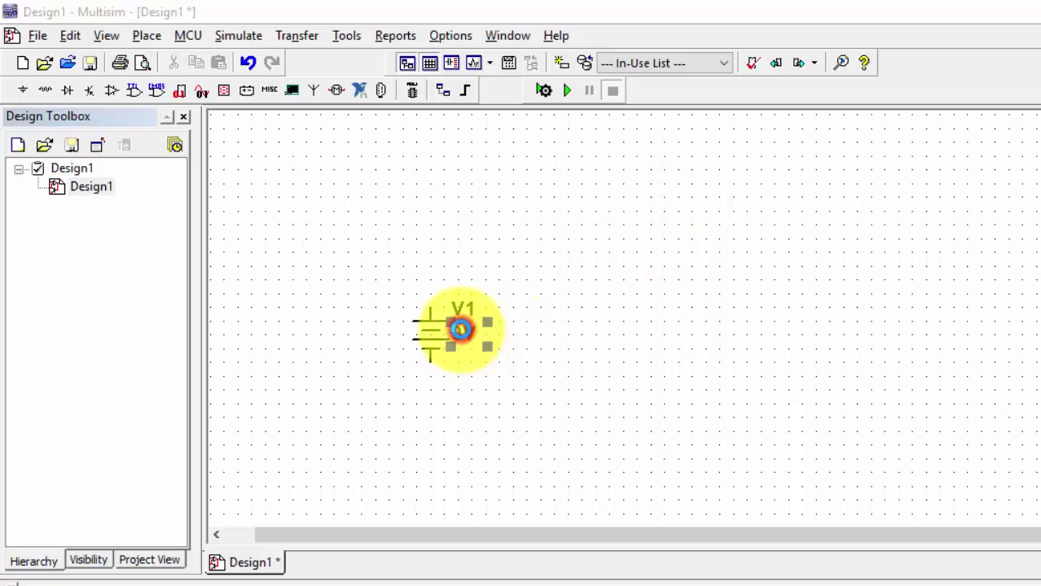
double_click(460, 329)
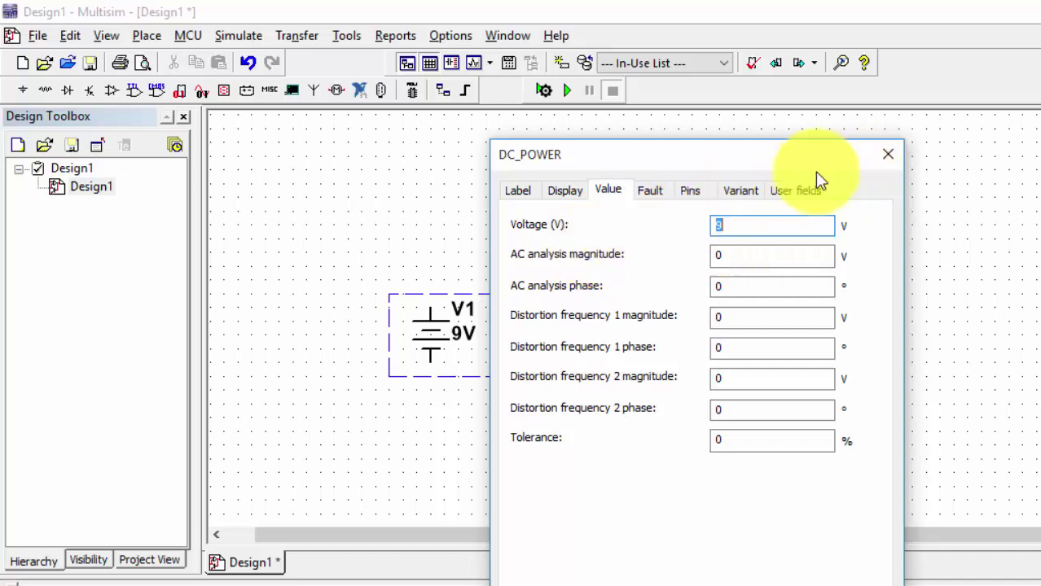
click(886, 154)
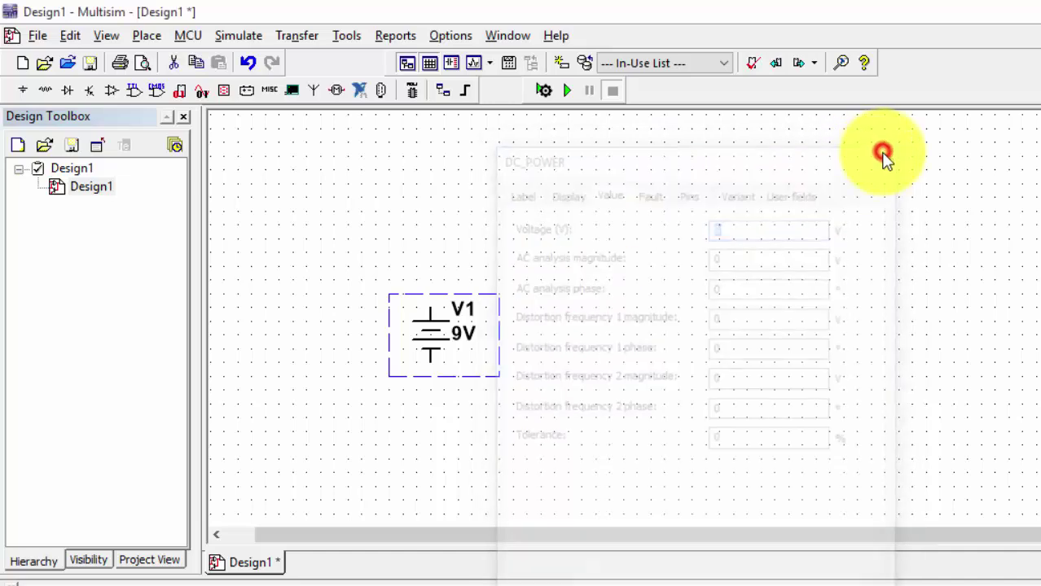
- Reopen the component browser and choose the RESISTOR family in the Basic group
click(60, 90)
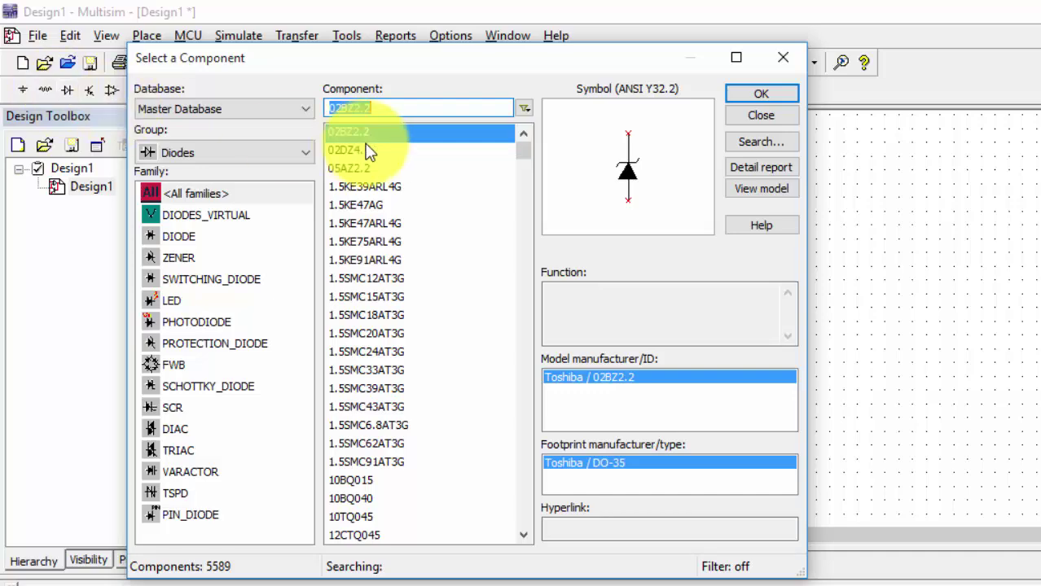
click(268, 154)
click(246, 197)
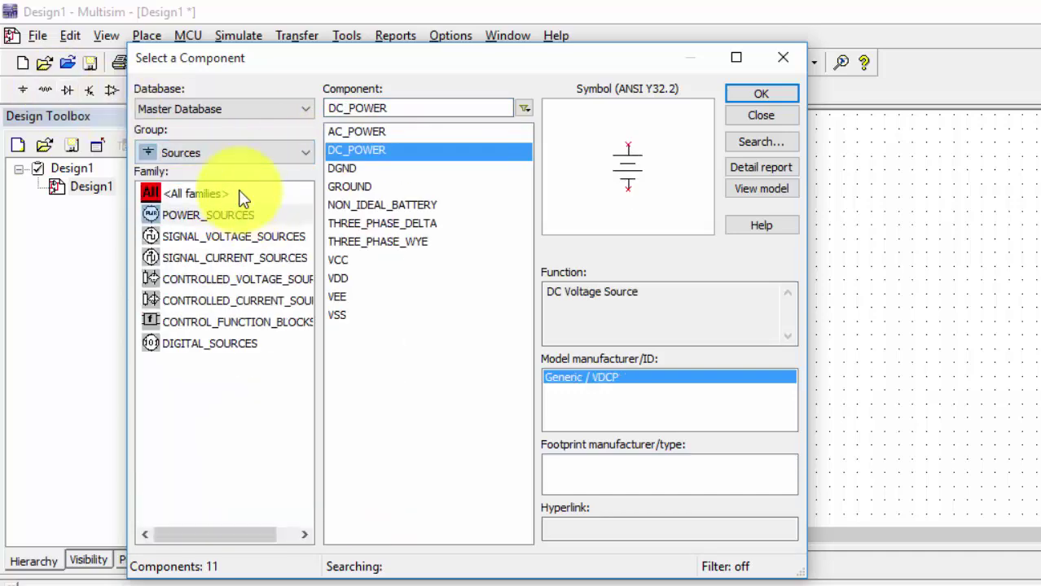
click(241, 160)
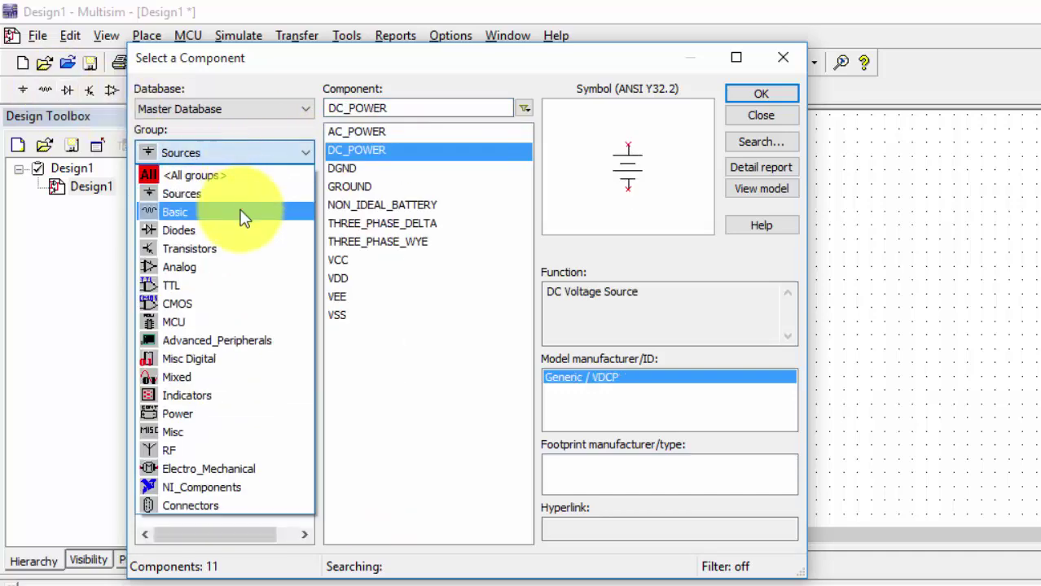
click(244, 213)
drag(295, 293, 300, 334)
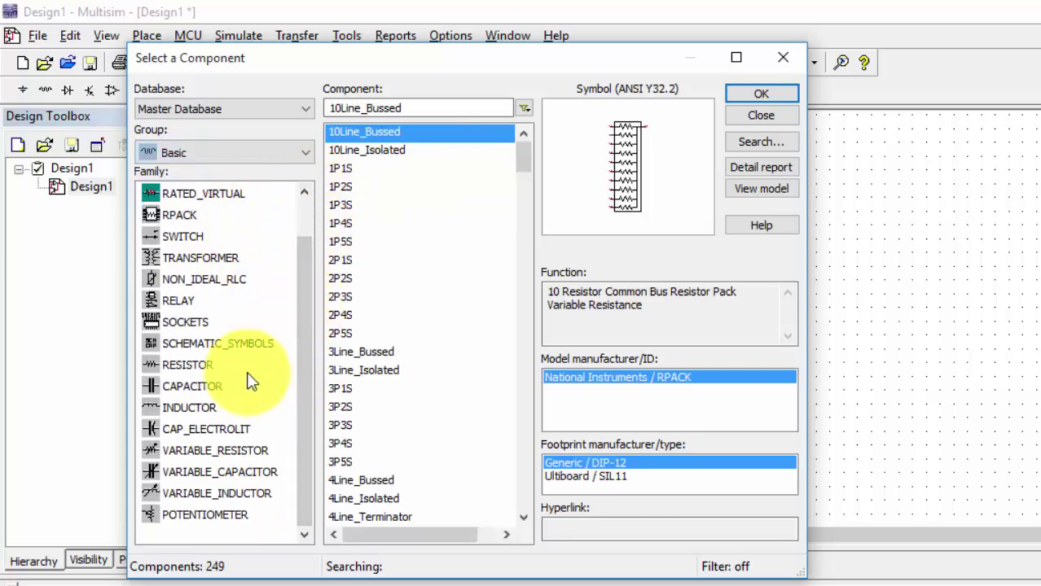
click(234, 364)
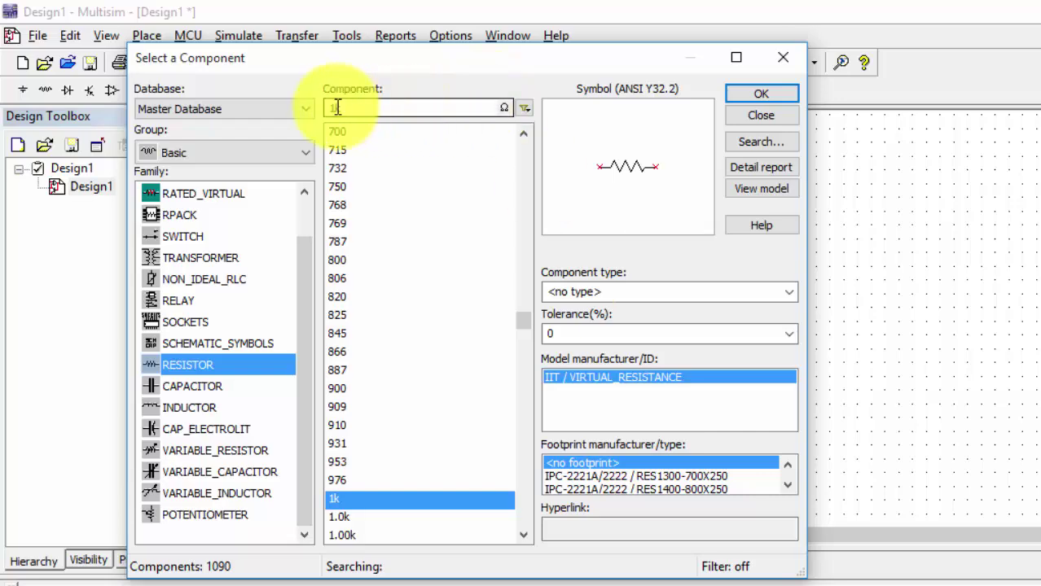
- Find the 3k resistor and place it horizontally just above and beside the DC source
click(334, 107)
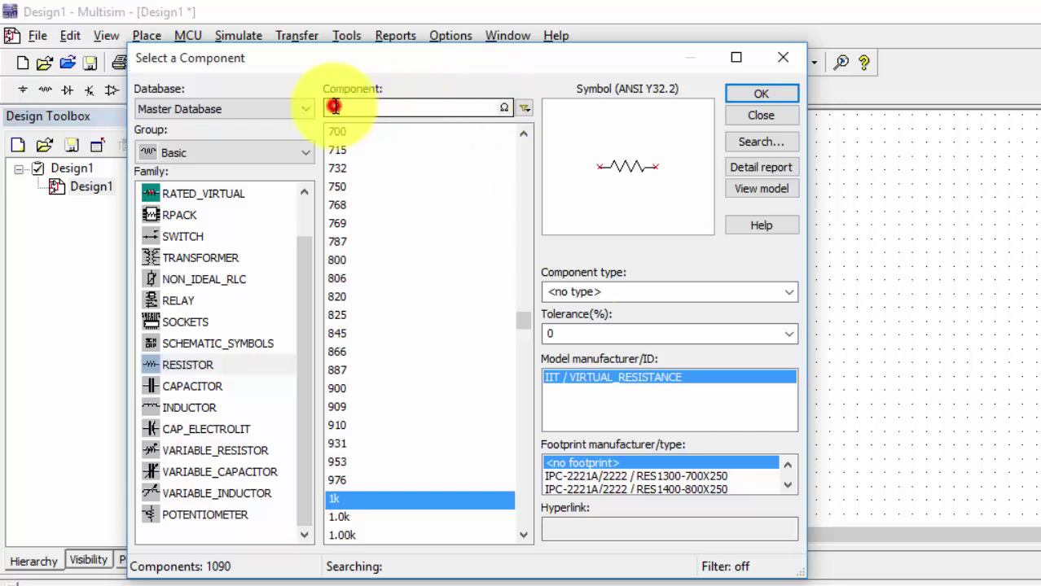
text(3k)
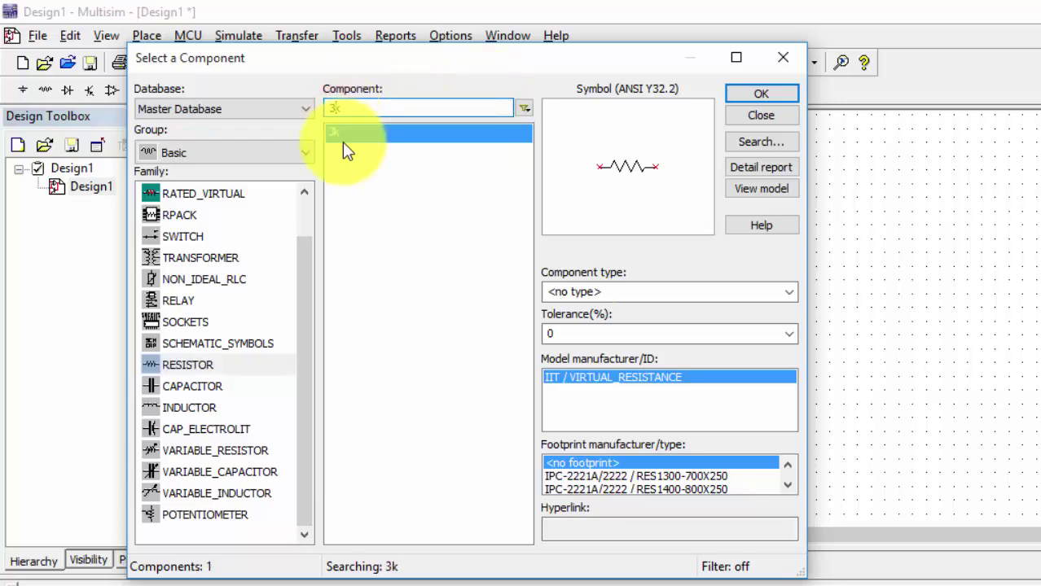
double_click(342, 143)
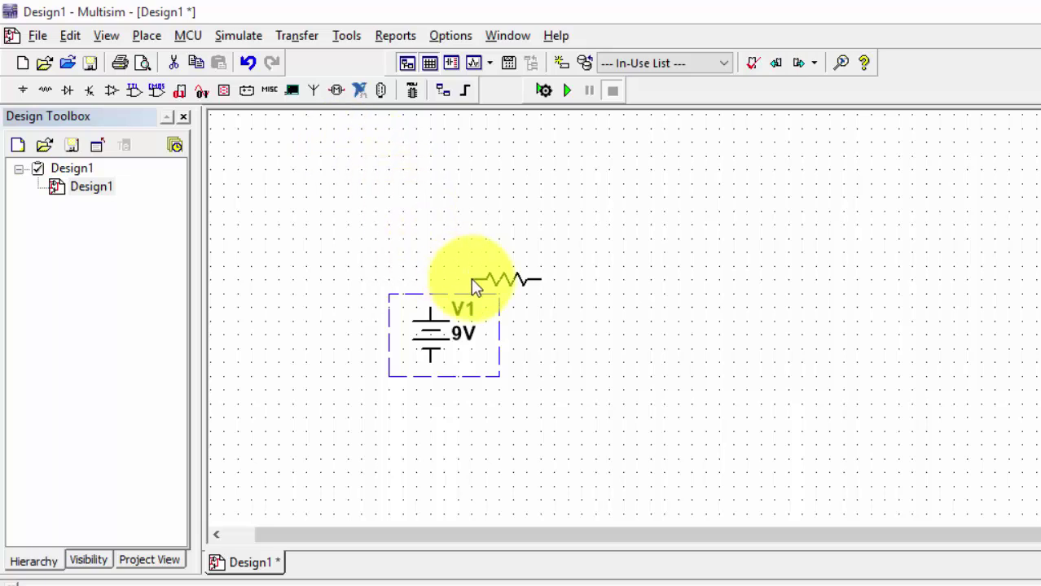
click(493, 274)
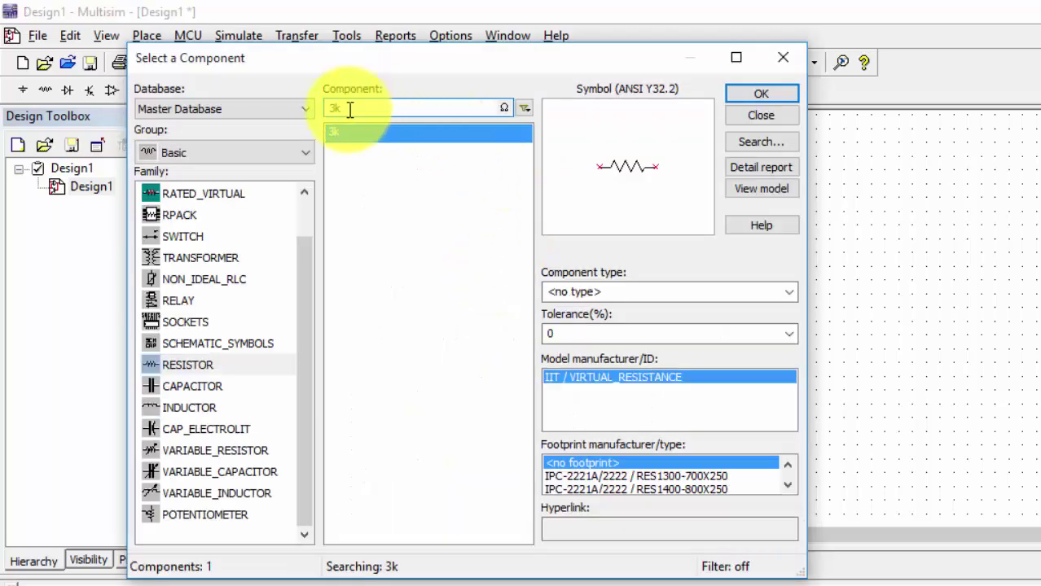
- Find the 10k resistor and place it horizontally beside the 3 kΩ resistor, slightly lower
key(Delete)
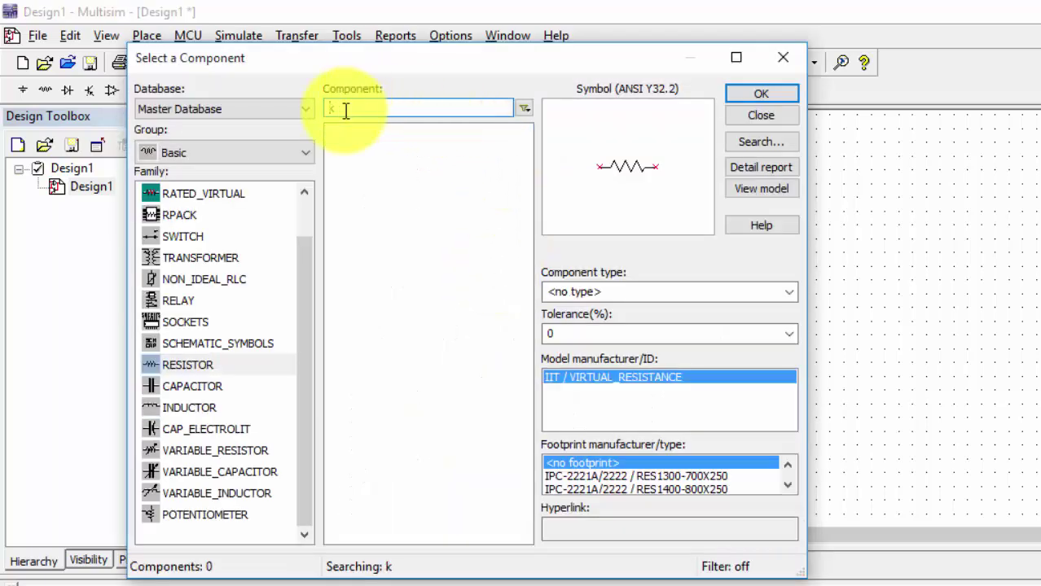
text(10)
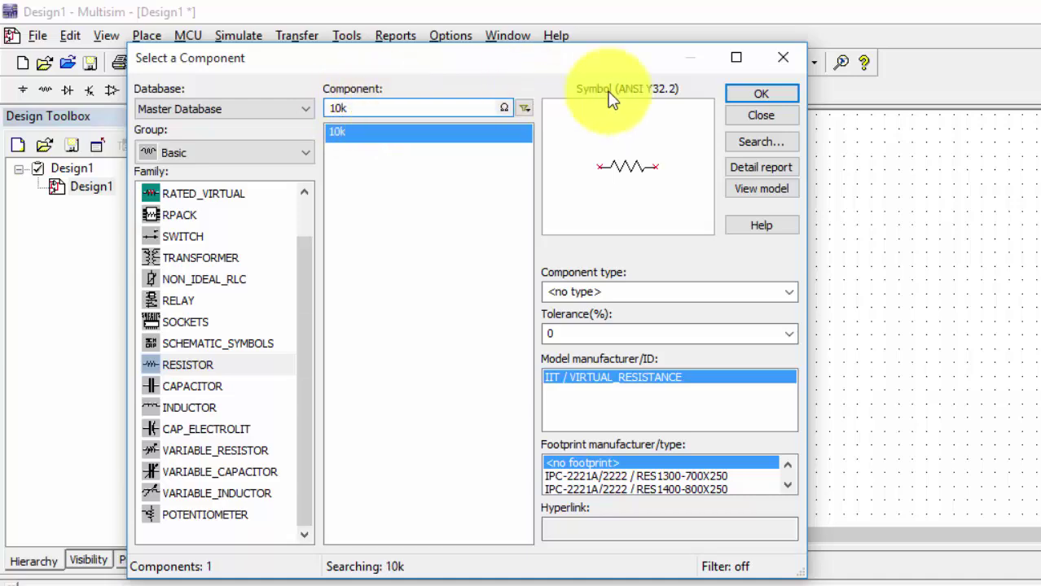
click(759, 93)
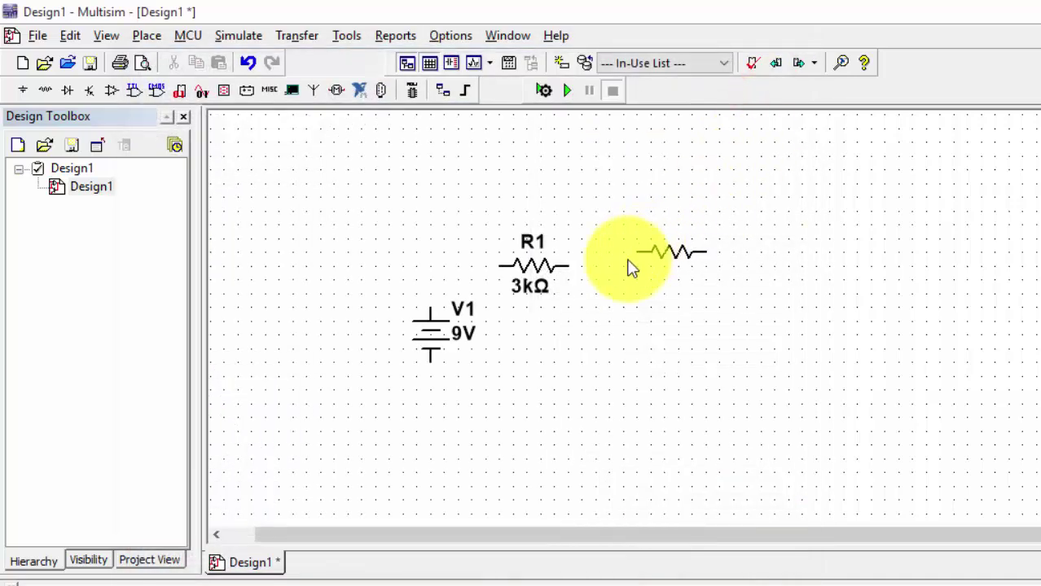
click(605, 298)
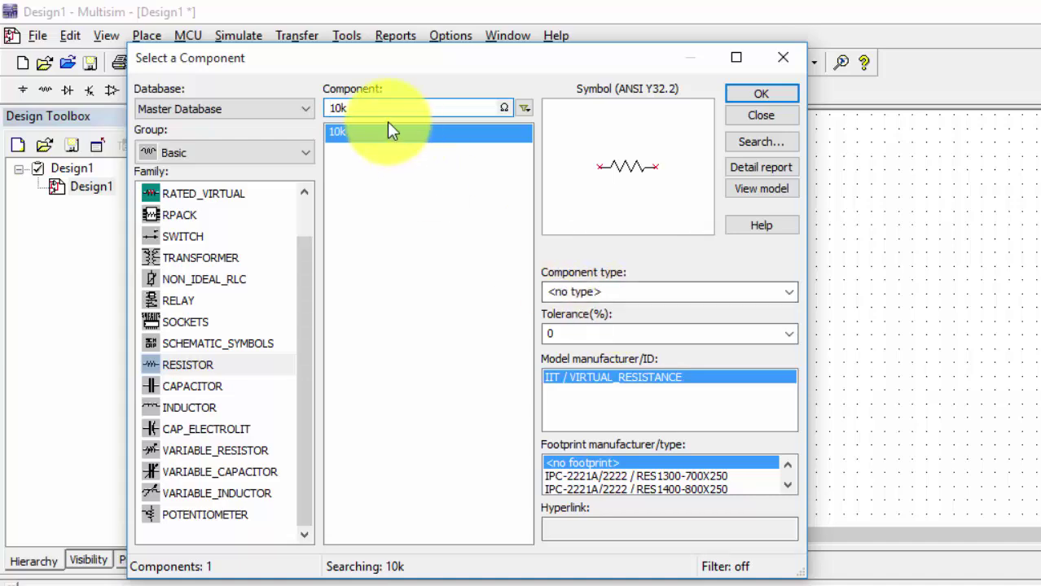
- Find the 5k resistor, place it horizontally below the 3 kΩ resistor, and close the component browser
key(Delete)
key(Delete)
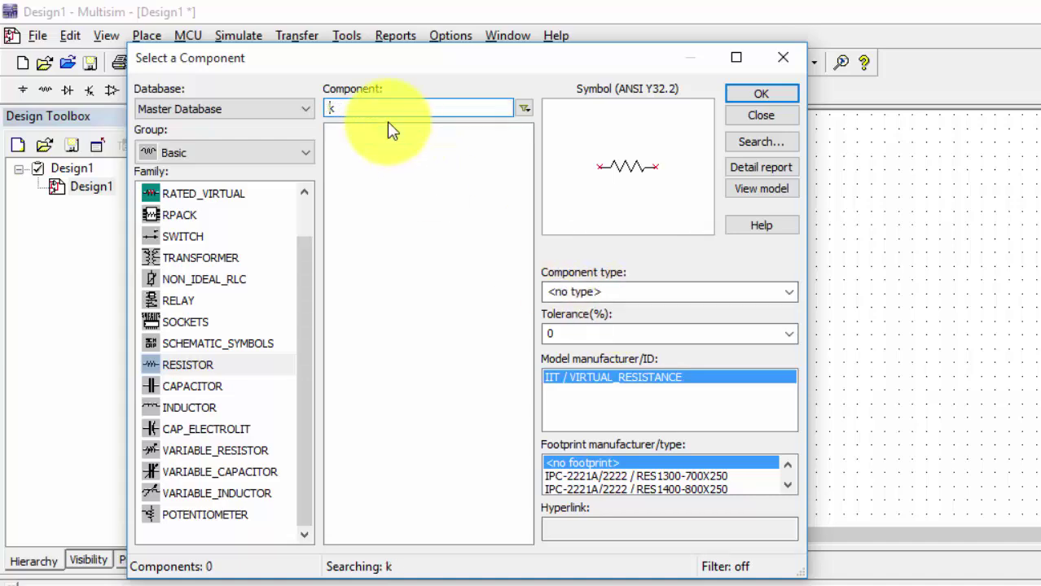
text(5)
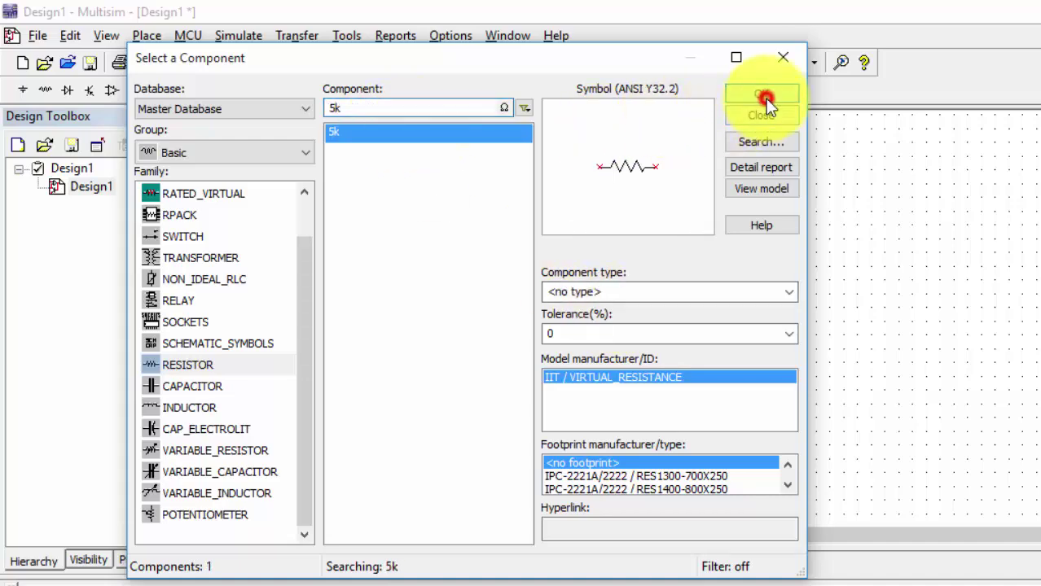
click(766, 96)
click(510, 426)
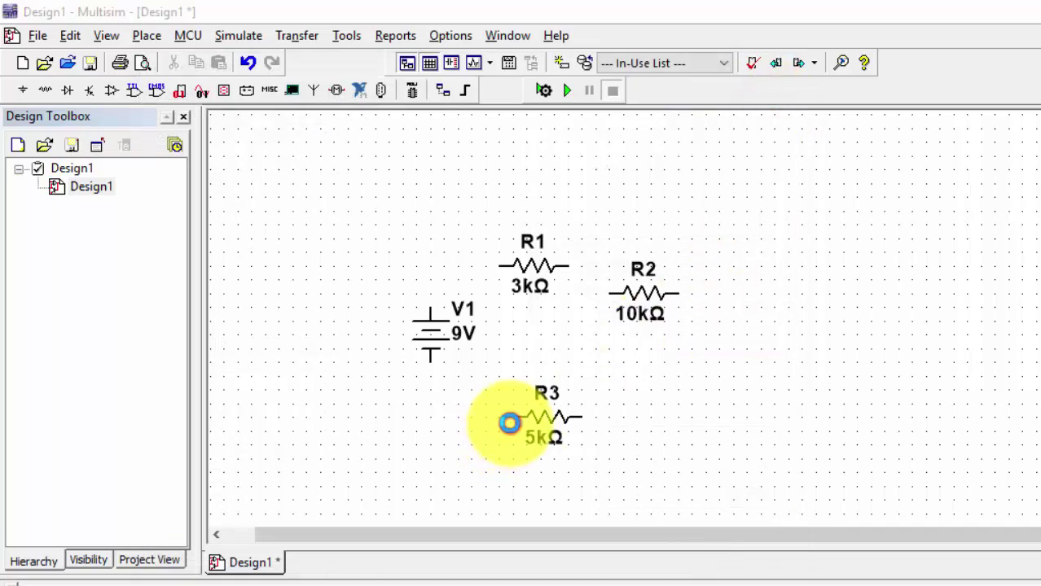
click(274, 153)
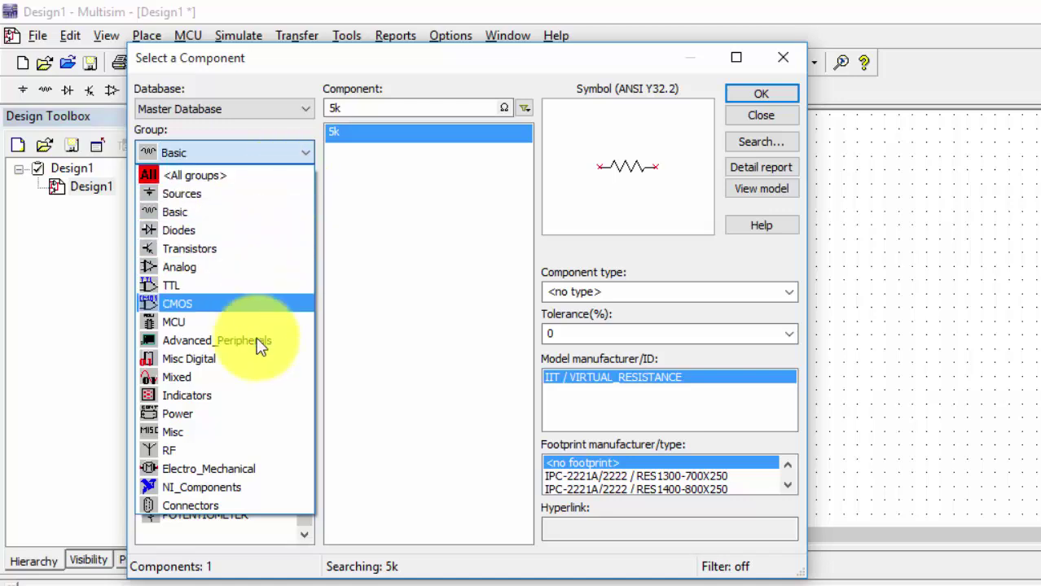
click(794, 60)
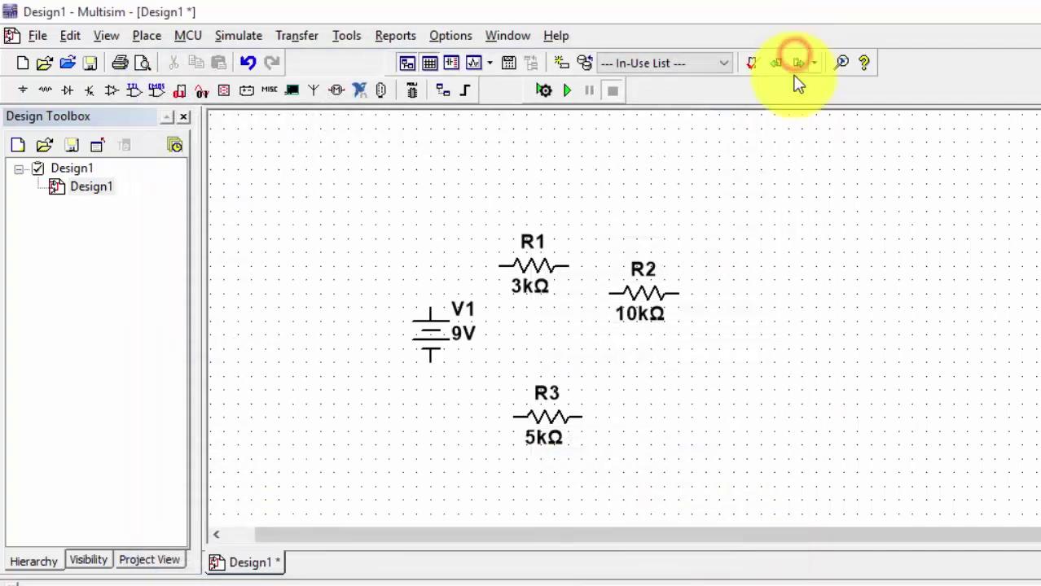
- Rotate the 10 kΩ resistor R2 to vertical and move it farther from R1, level with DC source V1
click(634, 297)
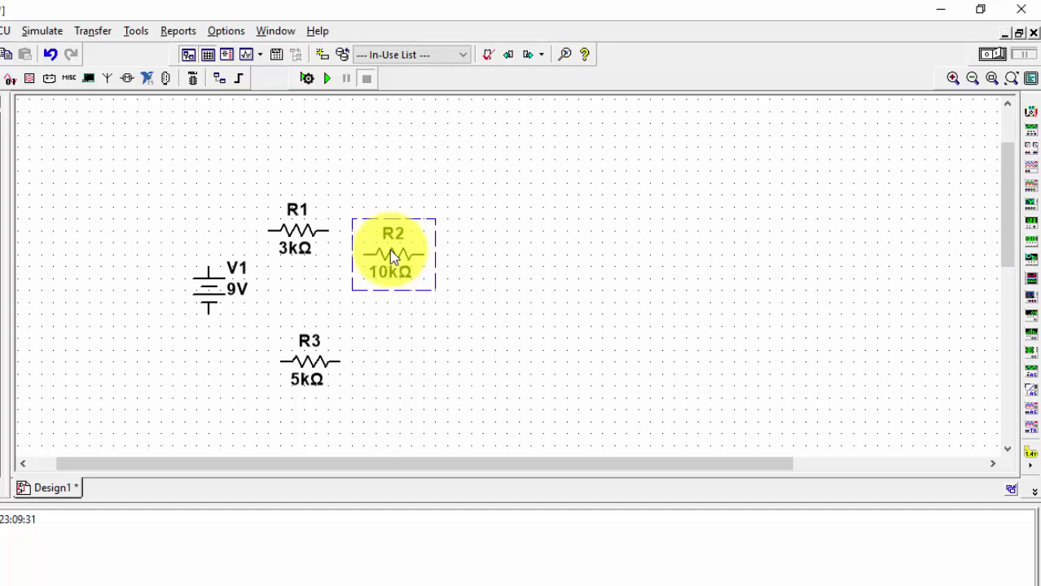
key(ctrl+r)
drag(392, 266, 440, 278)
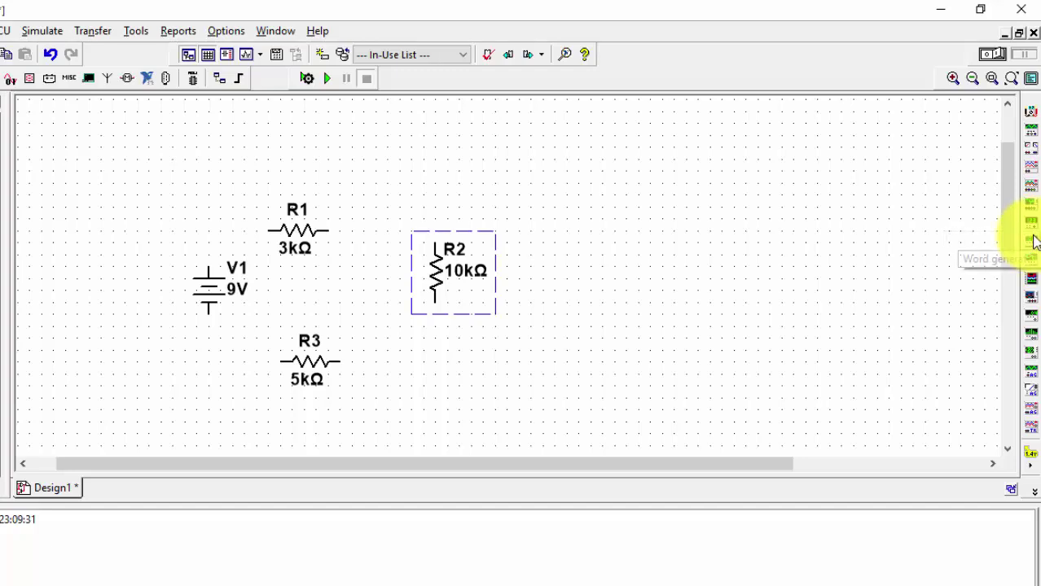
- Place four multimeters: one above the gap between R1 and R2, one beside R2, one above R1 and one below R3
click(1029, 110)
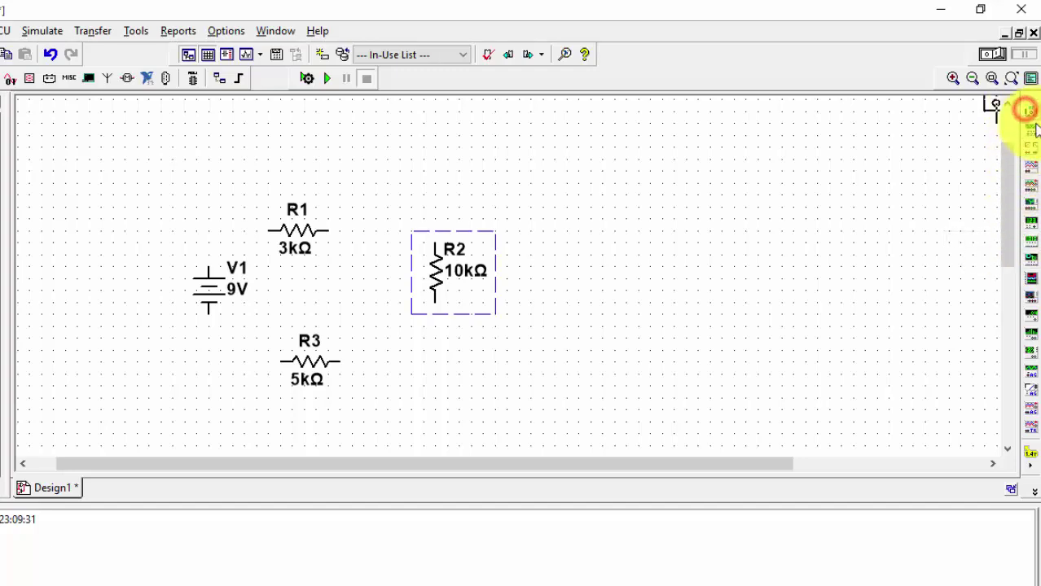
click(370, 214)
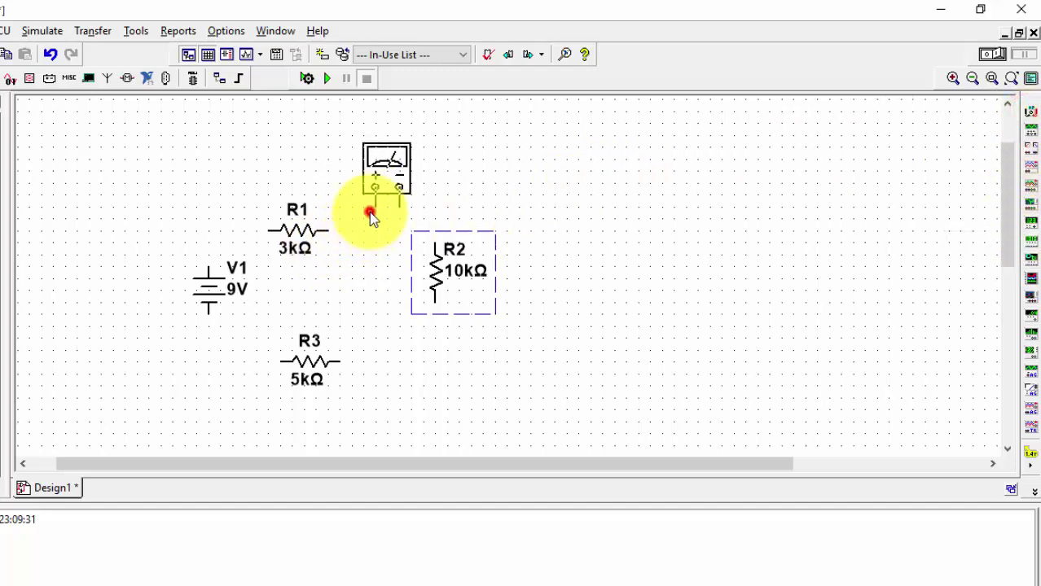
click(1031, 112)
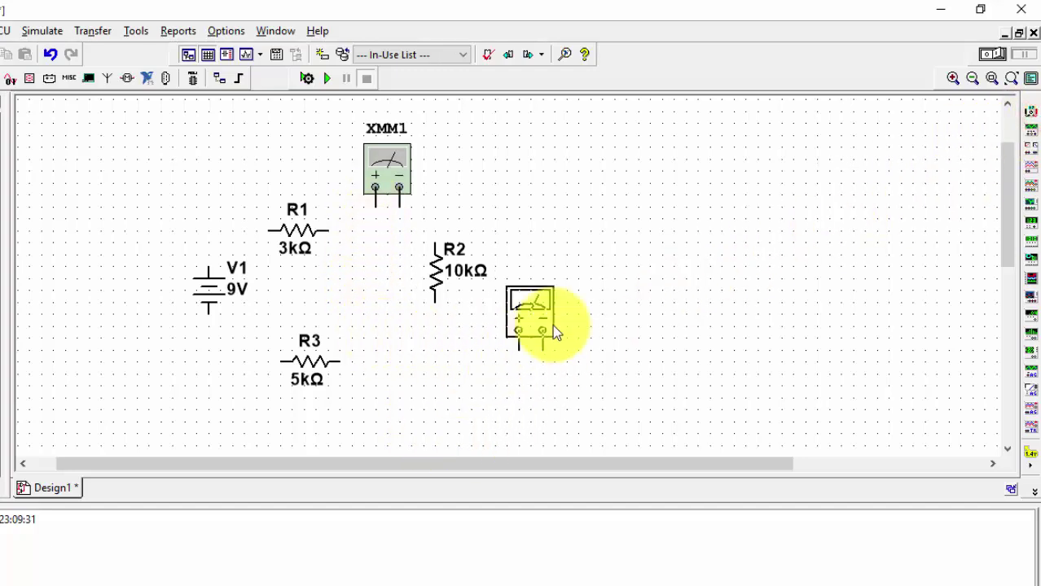
click(573, 286)
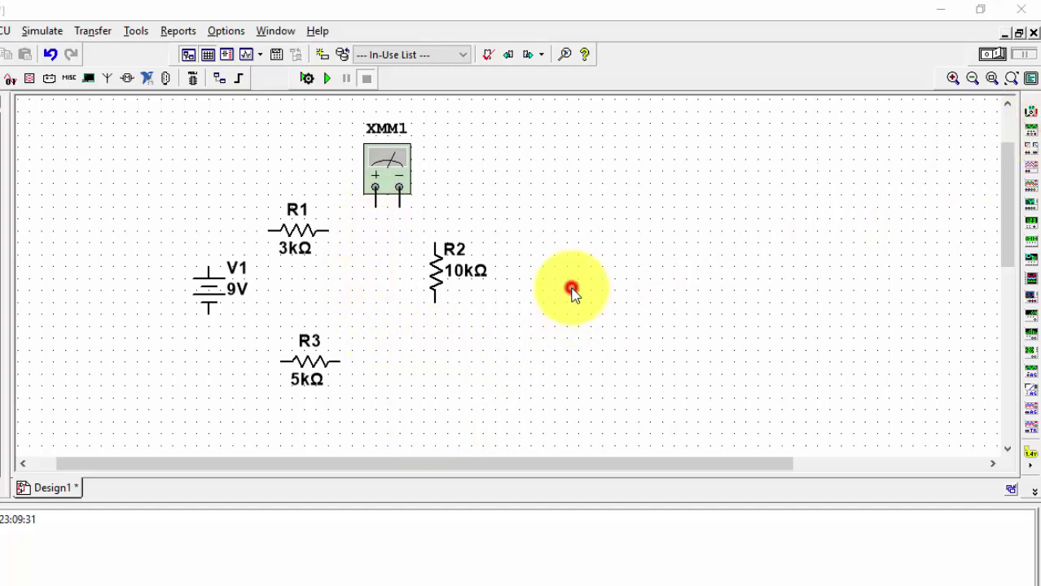
click(1030, 114)
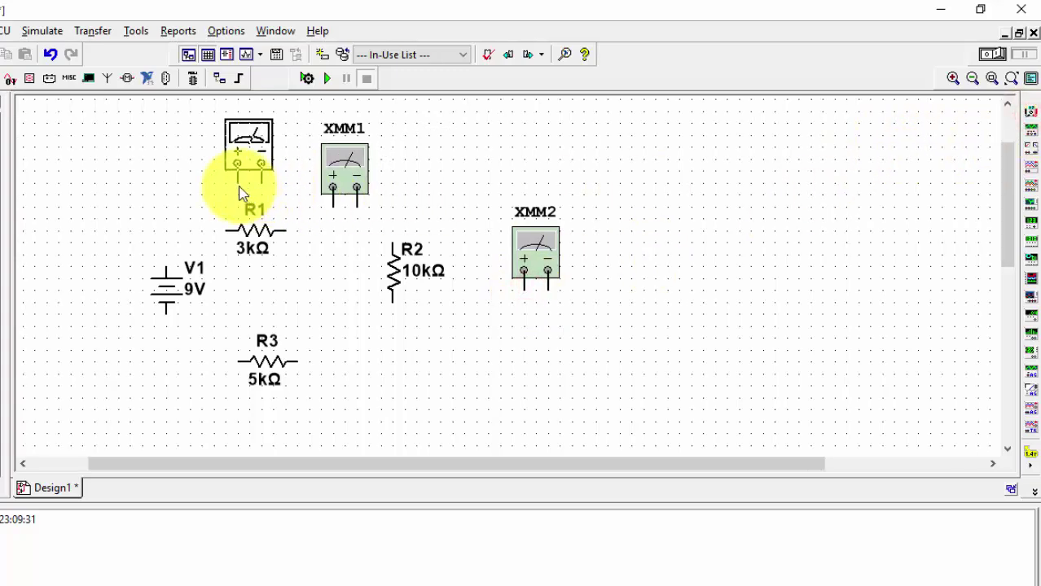
click(242, 193)
click(1030, 112)
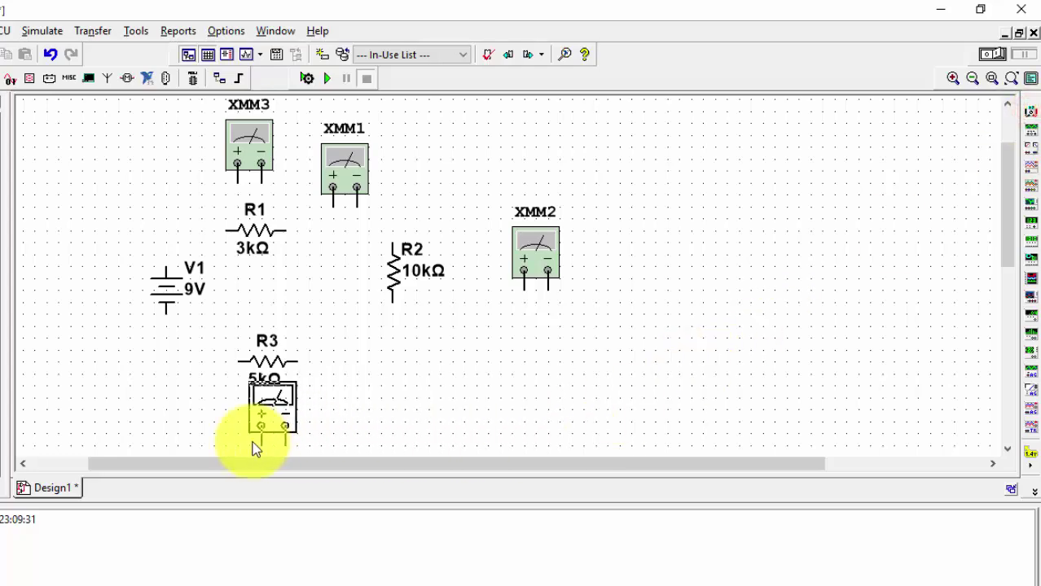
click(269, 234)
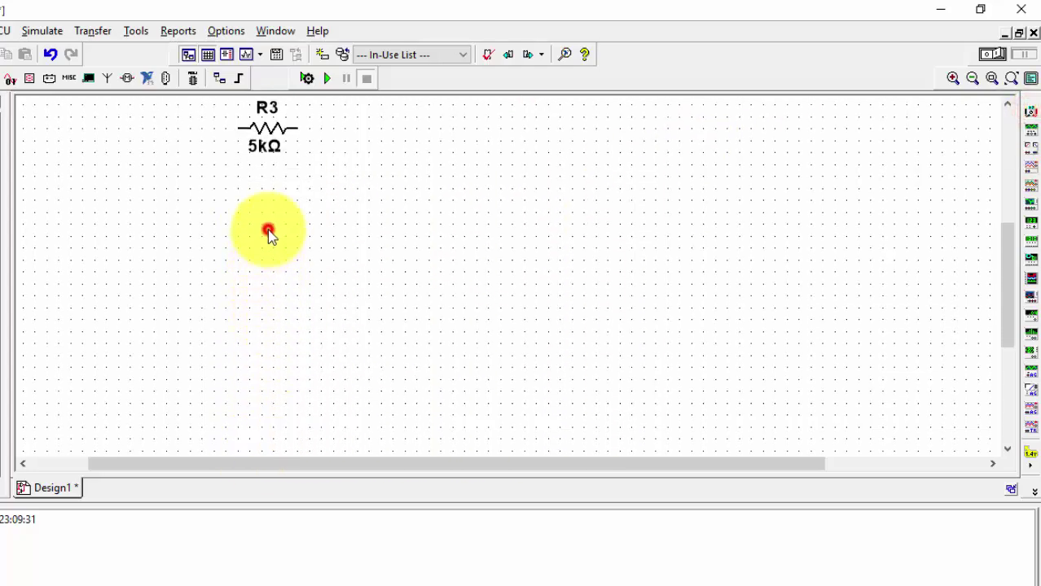
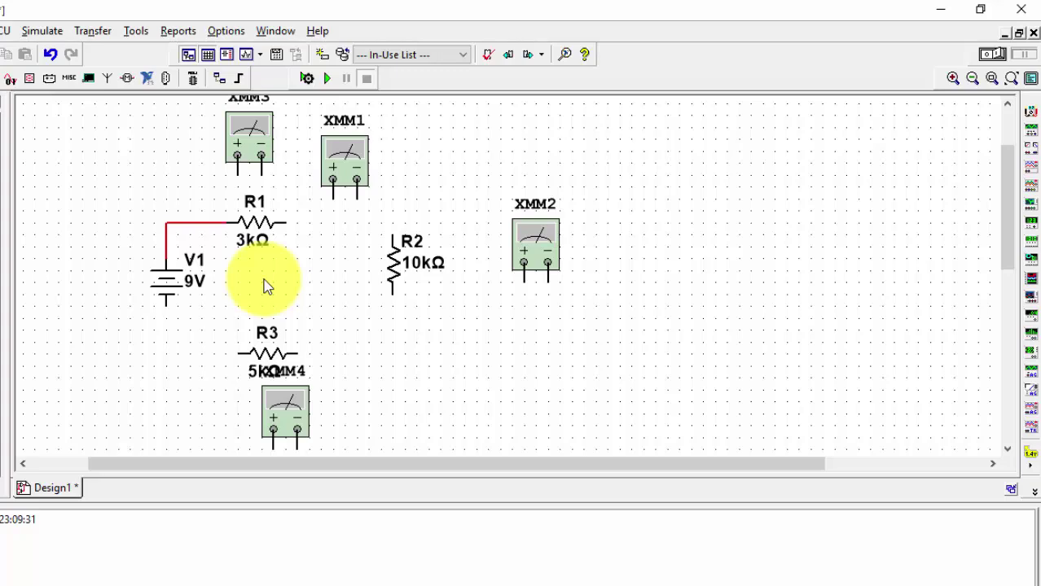
- Wire multimeter XMM1 in series between R1 and R2, with its positive terminal on R1 and its negative terminal on R2
click(287, 223)
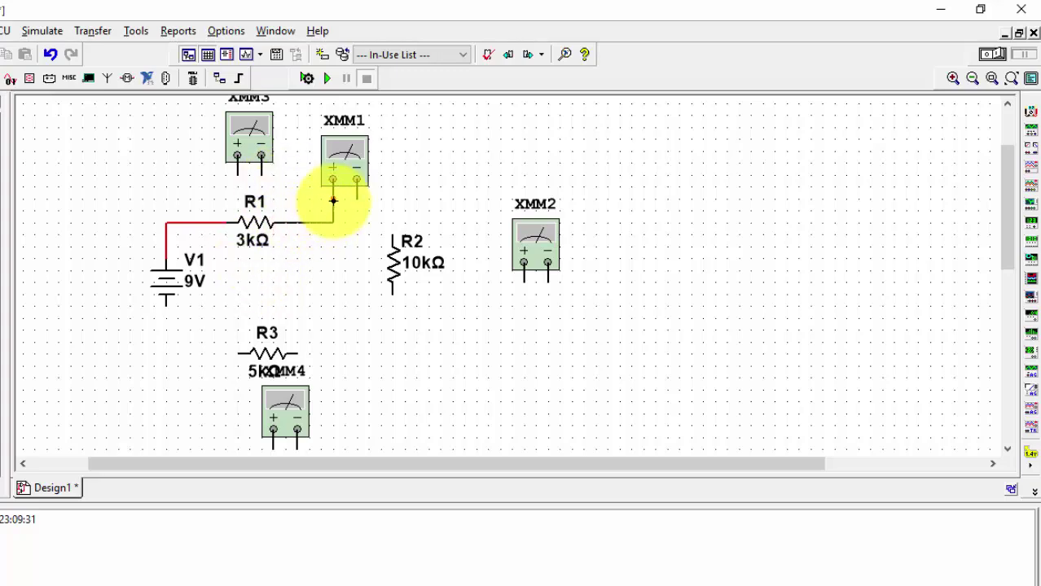
click(333, 198)
click(357, 194)
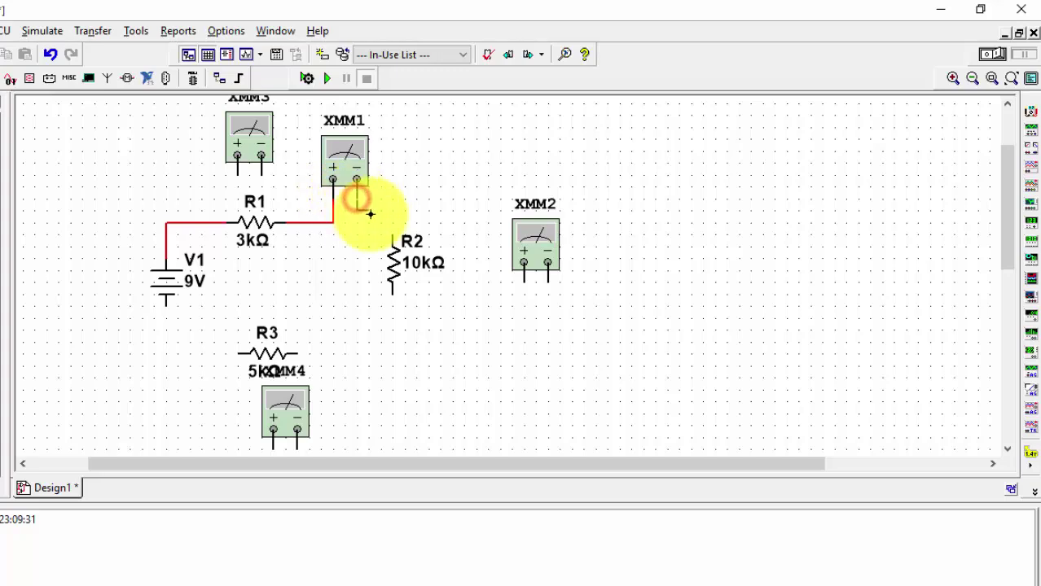
click(393, 232)
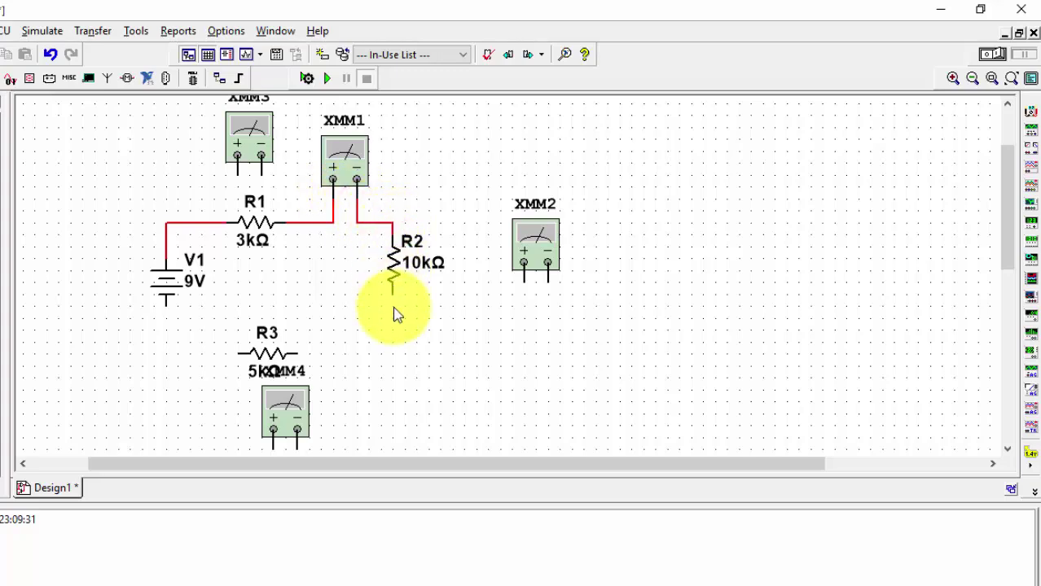
- Close the series loop by wiring R2's lower end to R3 and R3's free end to the negative terminal of V1
click(393, 290)
click(294, 353)
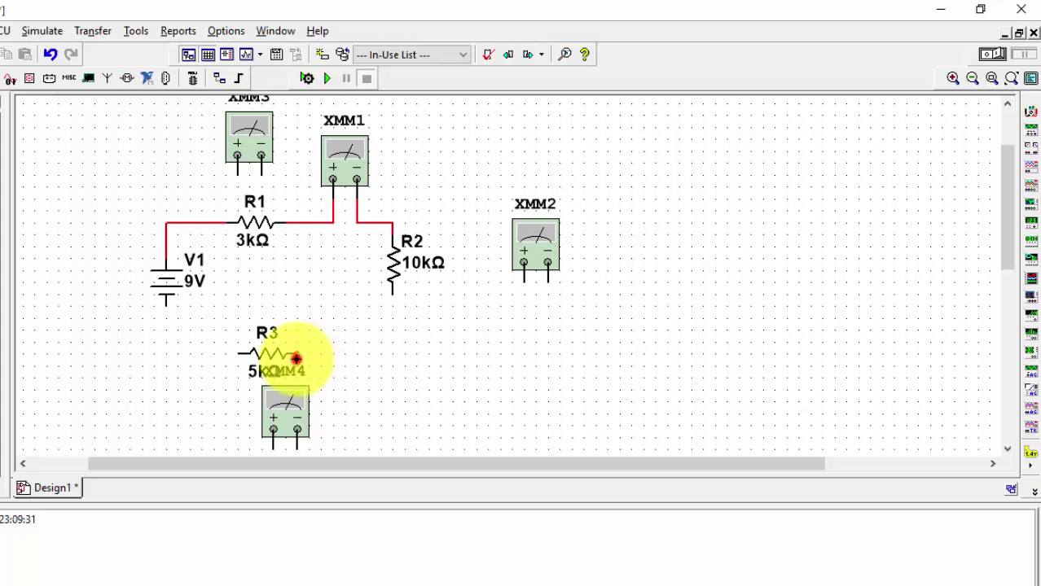
click(236, 352)
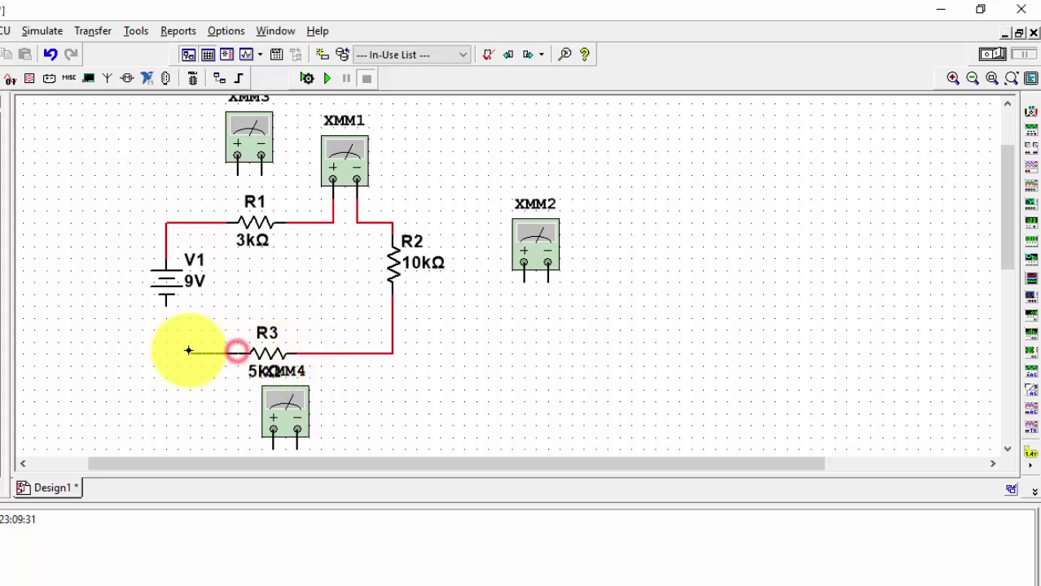
click(167, 303)
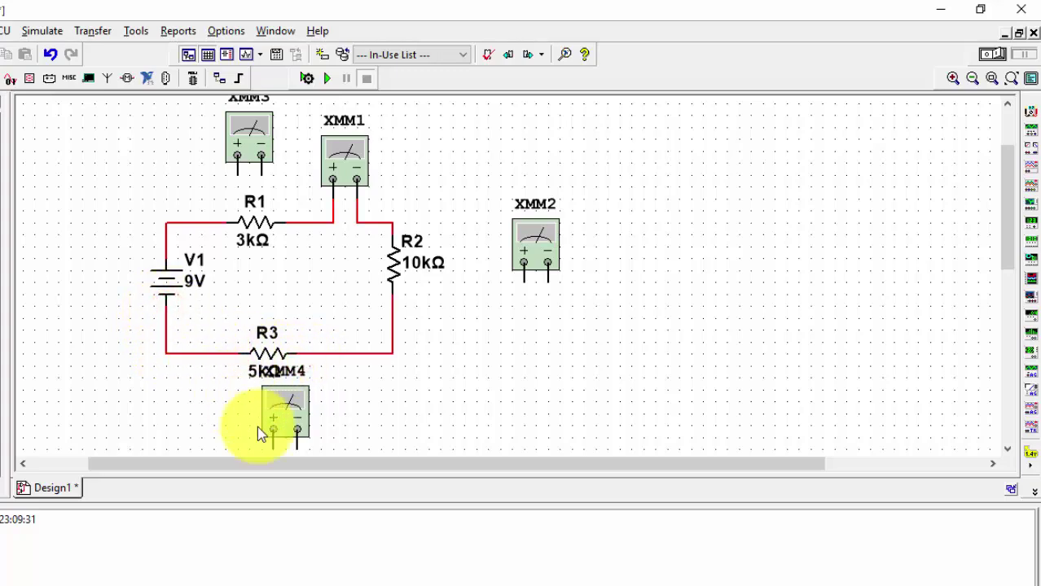
- Connect multimeter XMM4 in parallel across R3, with its positive terminal on the V1 side and negative on the R2 side
click(273, 448)
click(201, 247)
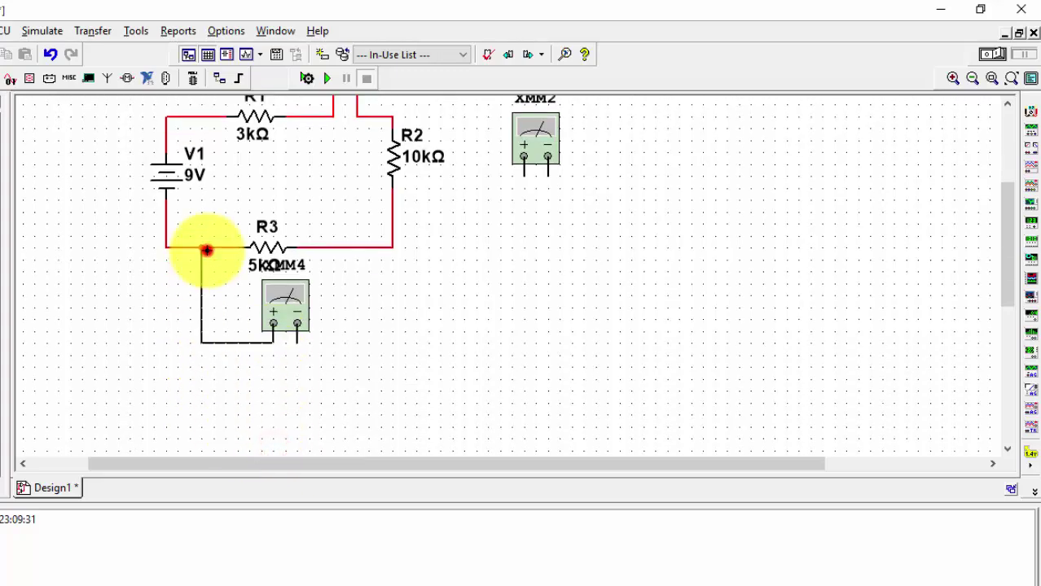
click(297, 341)
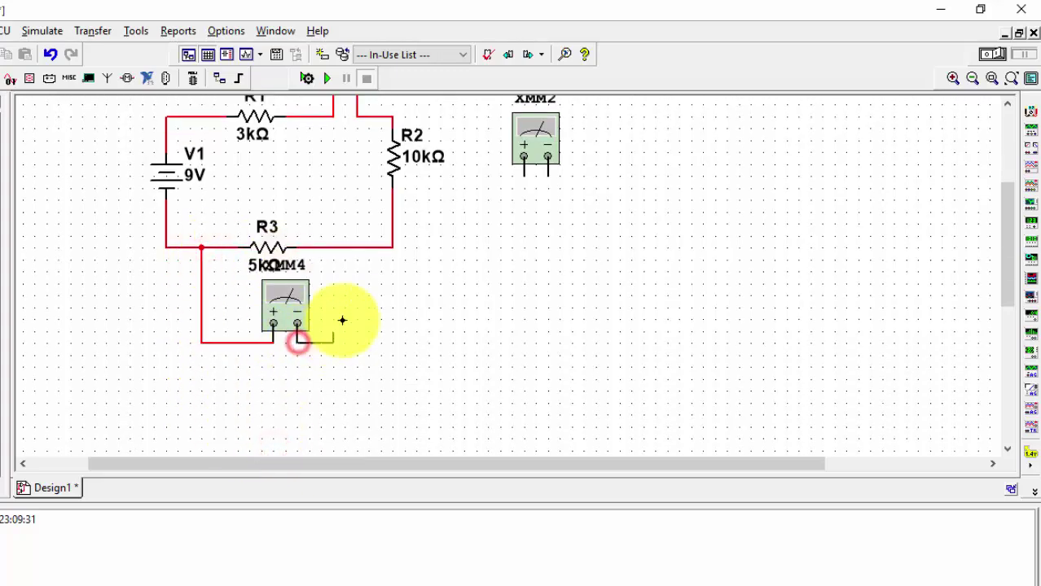
click(357, 246)
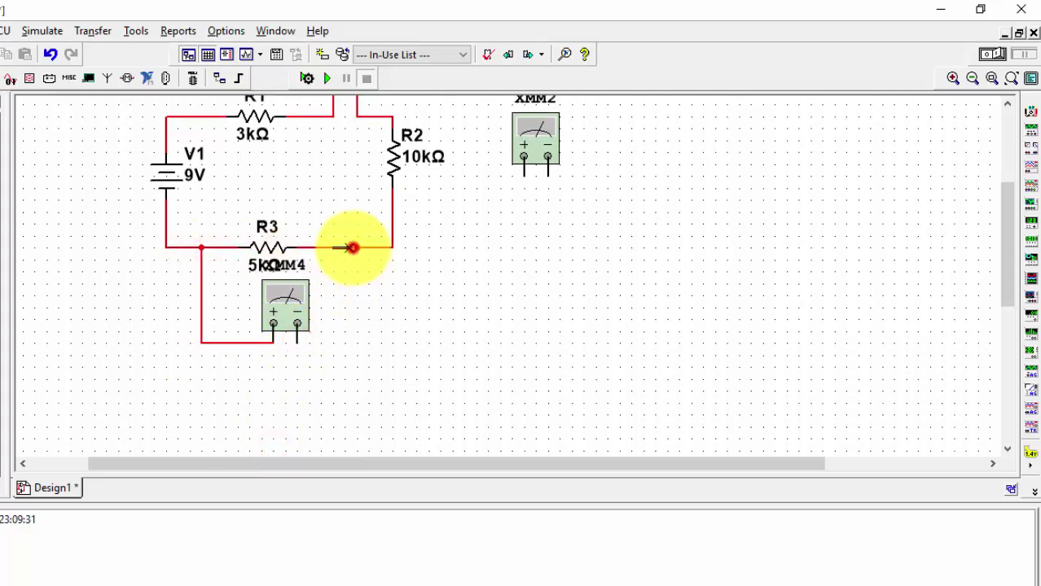
- Connect multimeter XMM2 in parallel across R2, with its positive terminal at the upper end and negative at the lower end
click(523, 175)
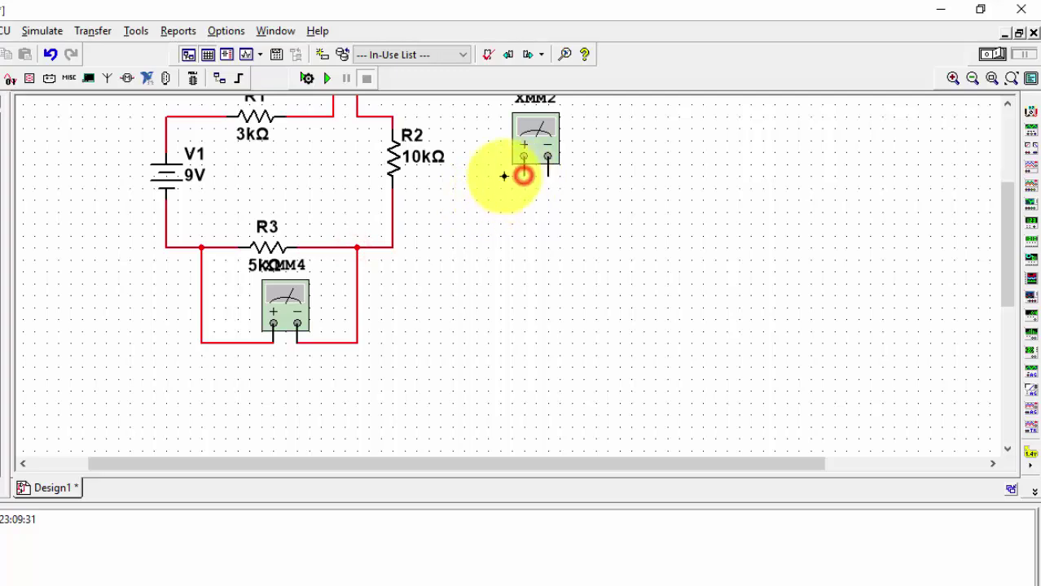
click(392, 116)
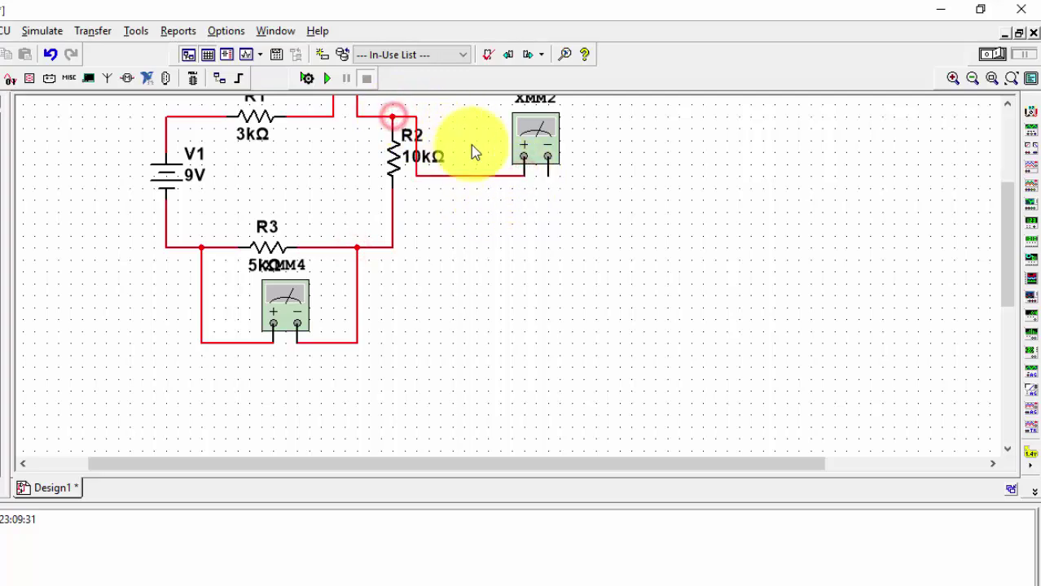
click(548, 158)
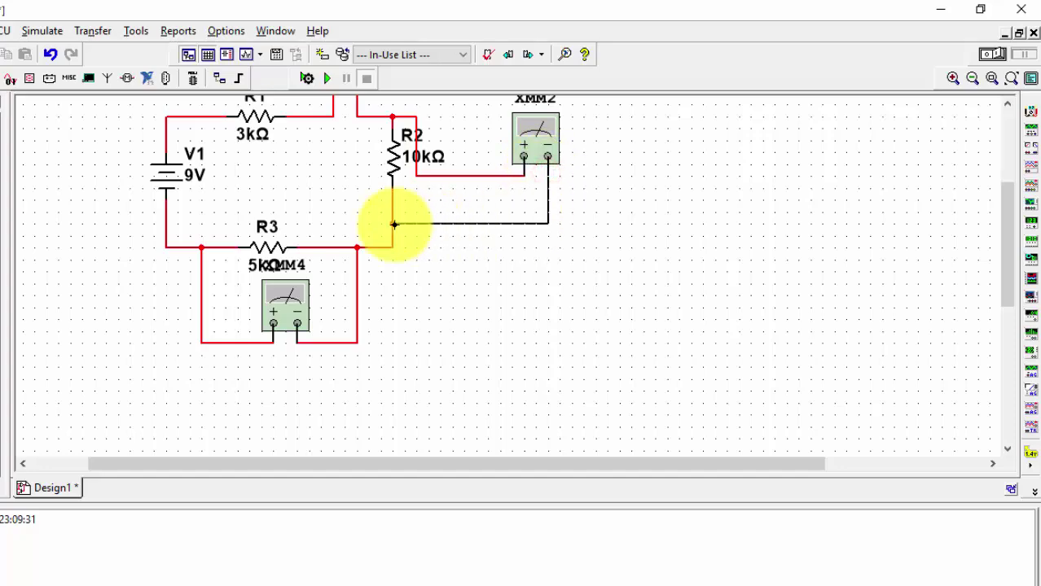
click(392, 223)
- Connect multimeter XMM3 in parallel across R1, with its negative terminal on the XMM1 side and positive on the V1 side
drag(1008, 256, 1008, 187)
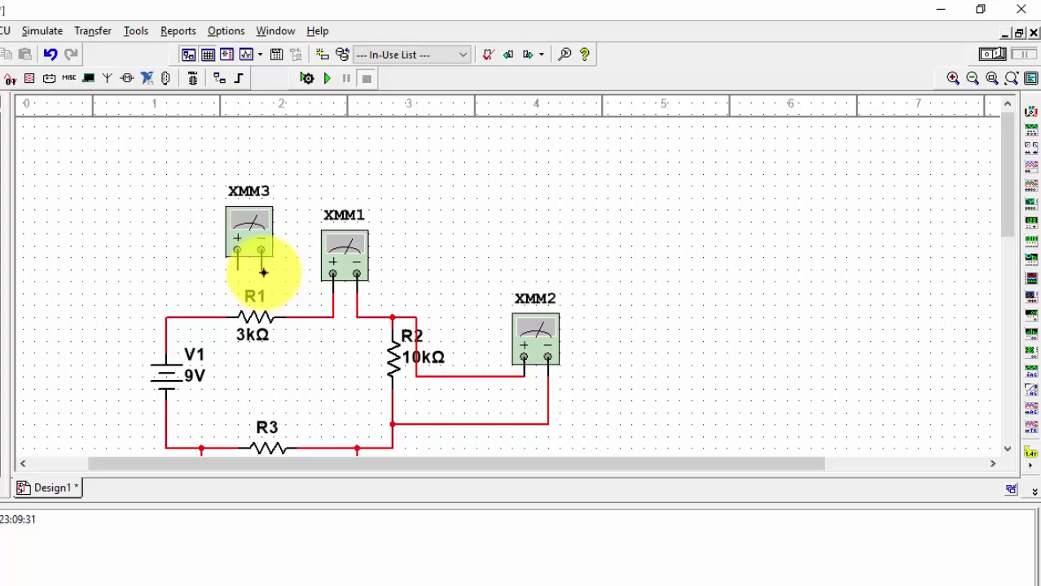
click(261, 271)
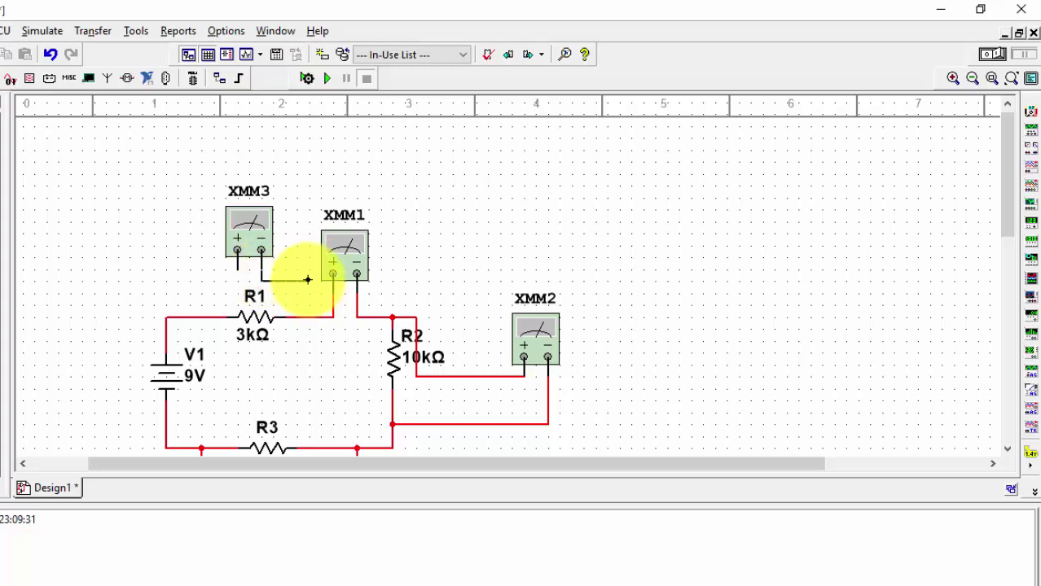
click(309, 317)
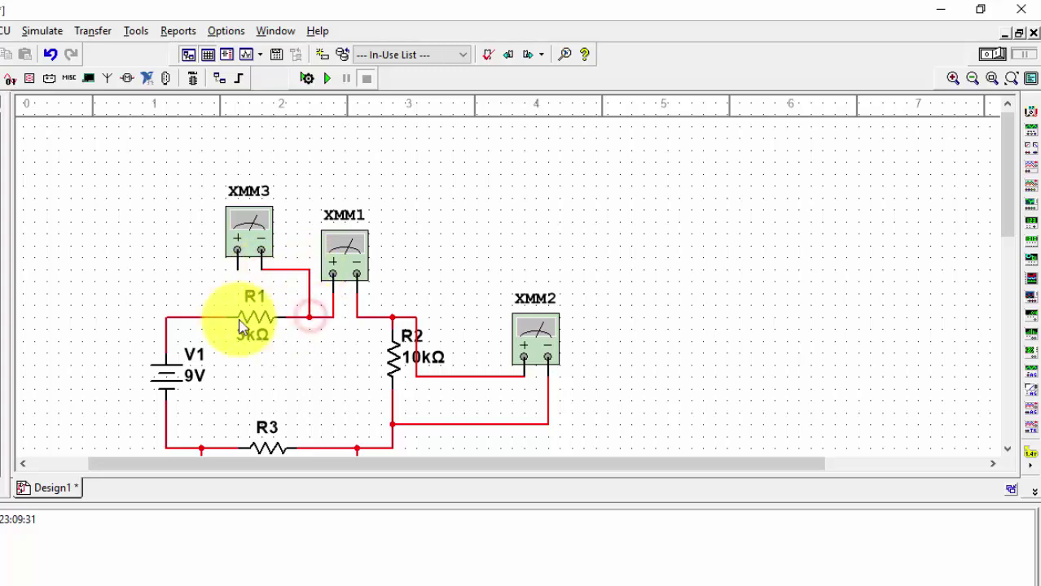
click(237, 268)
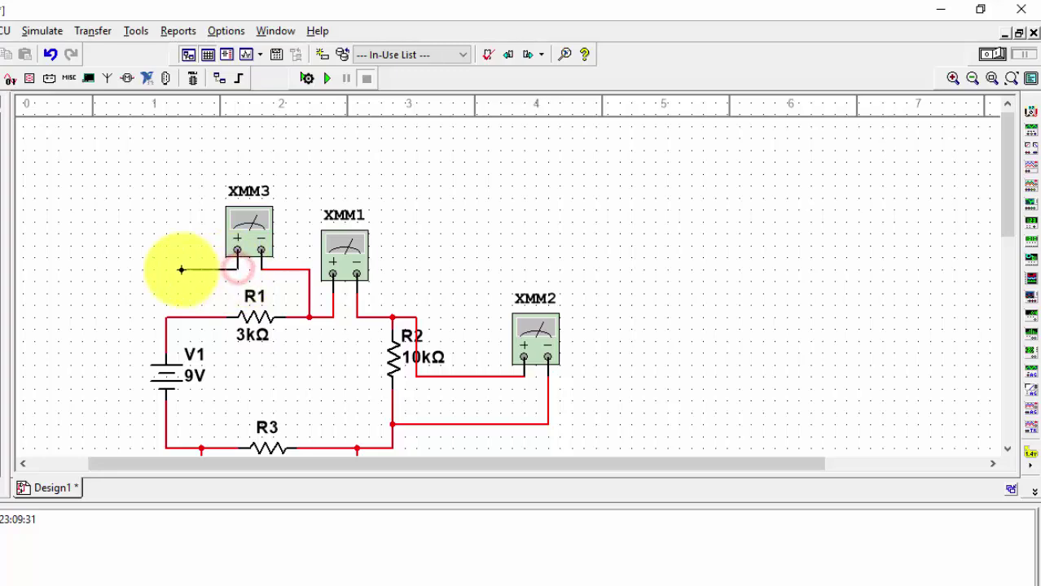
click(181, 270)
click(184, 315)
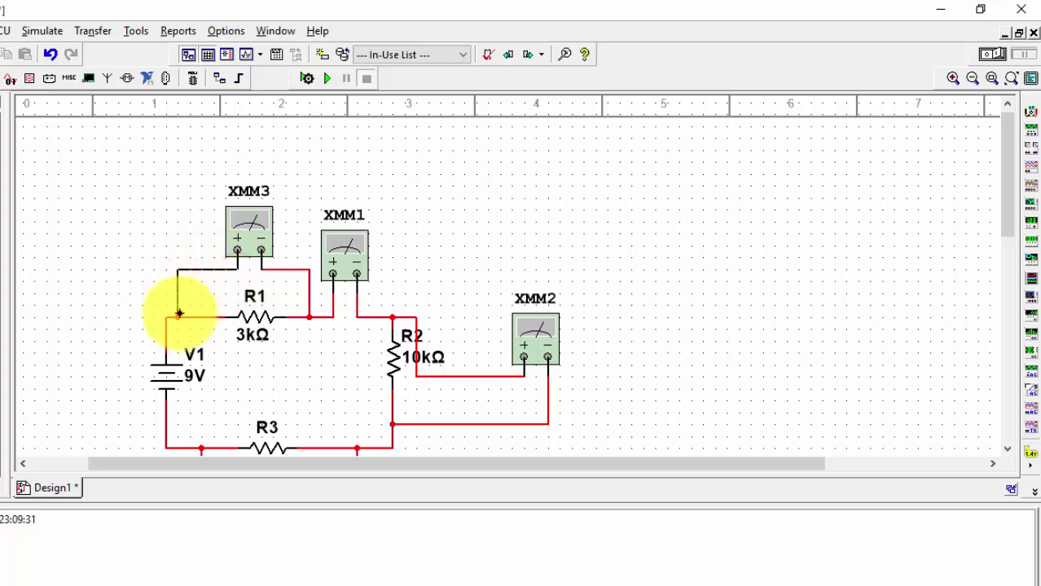
click(178, 316)
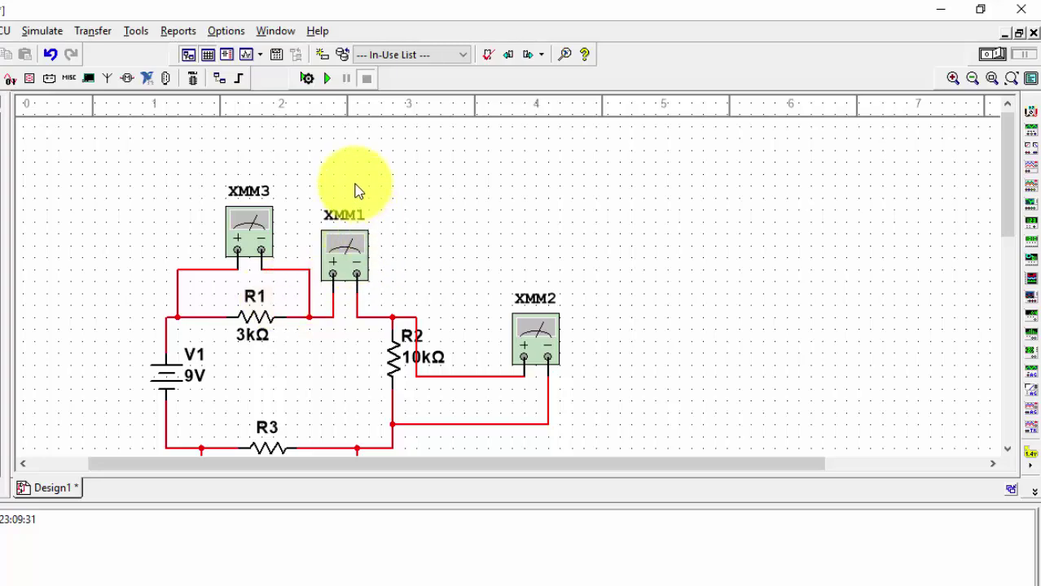
- Try to run the simulation and open the readout of multimeter XMM3
click(328, 77)
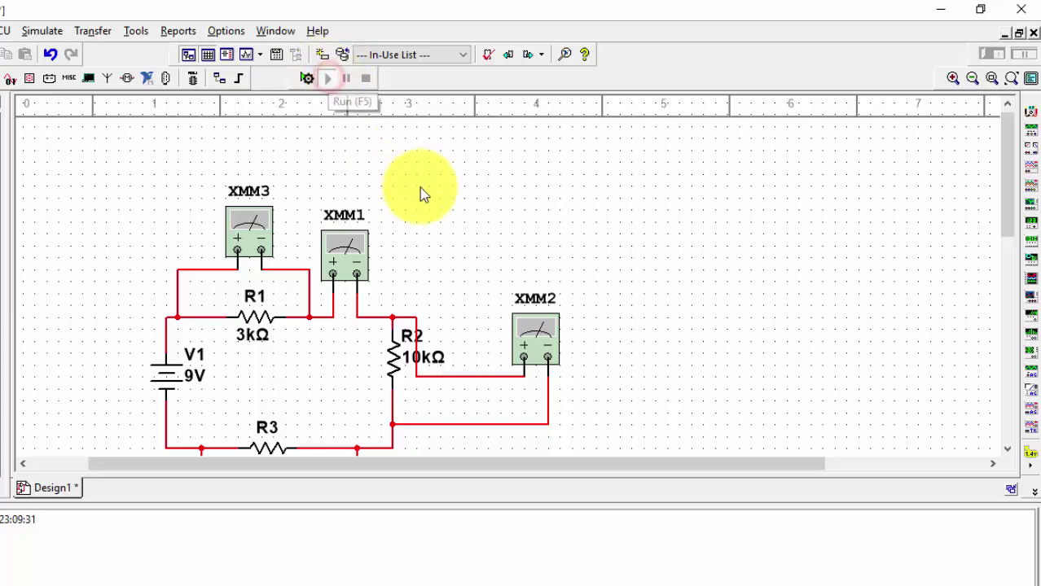
double_click(249, 231)
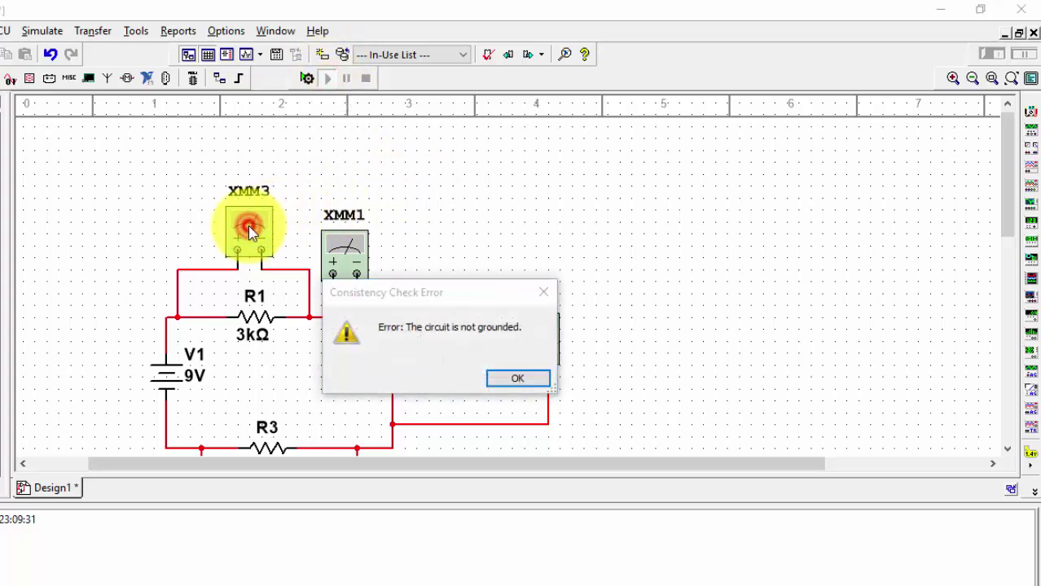
click(512, 384)
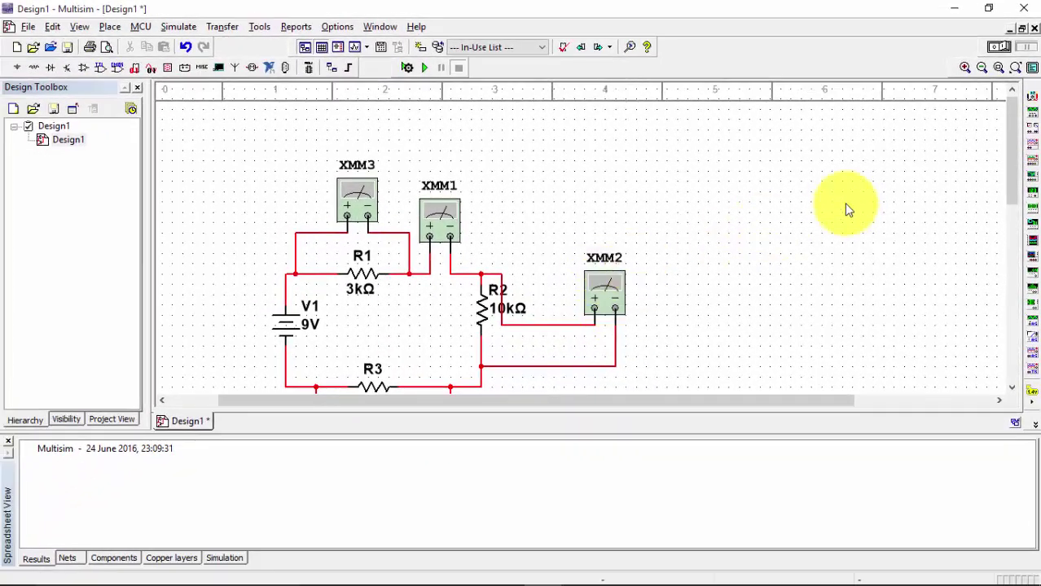
- Place a GROUND component from the Sources group at the wire corner below V1's negative terminal
drag(1006, 168, 1008, 186)
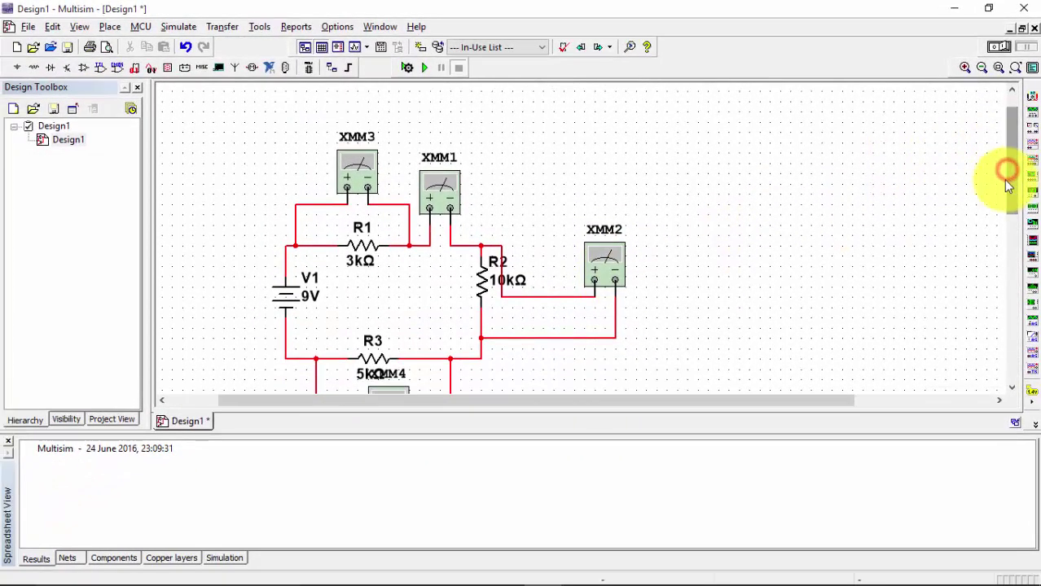
click(31, 68)
click(143, 113)
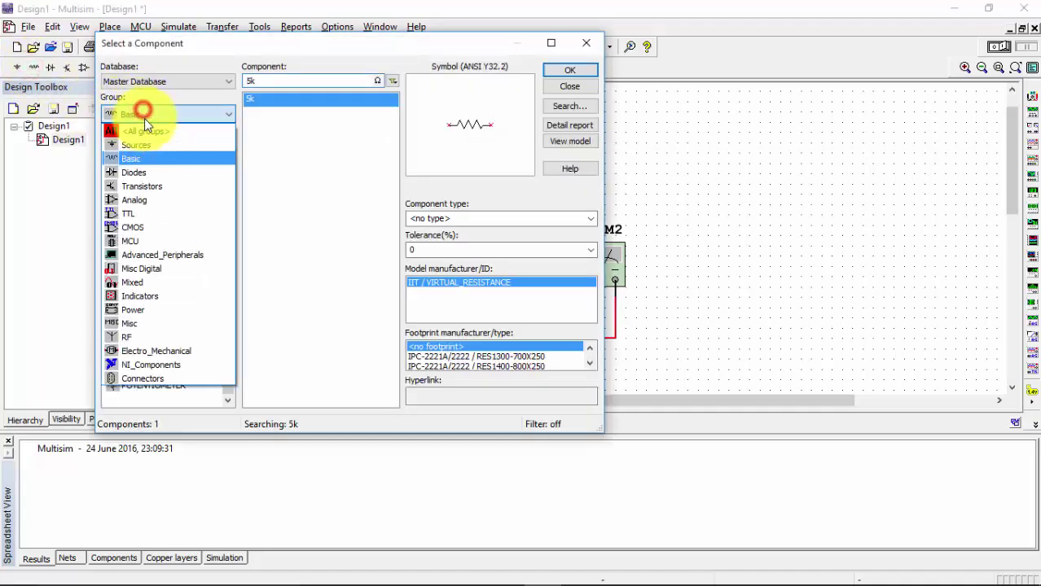
click(145, 138)
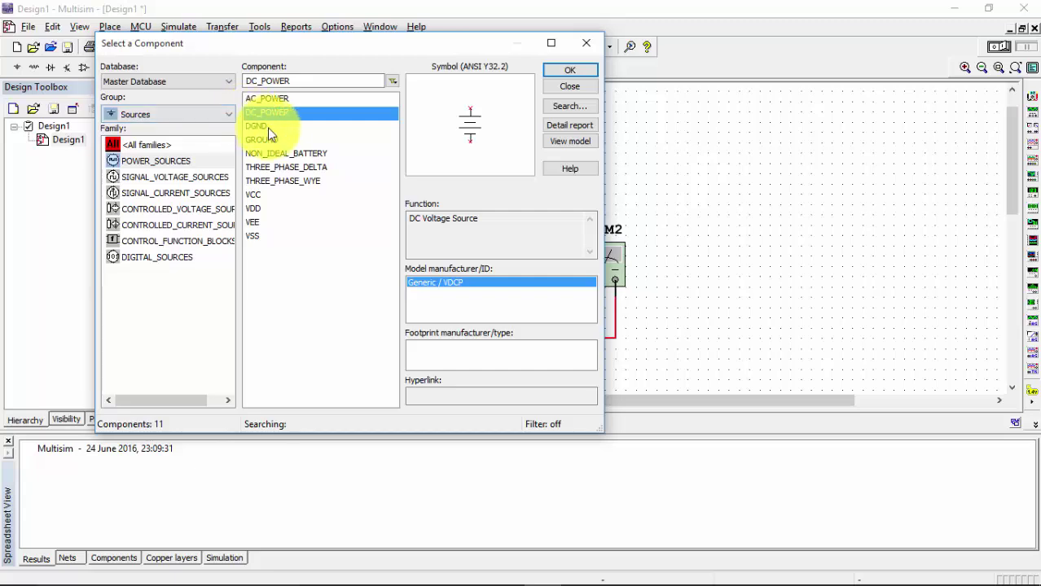
click(268, 138)
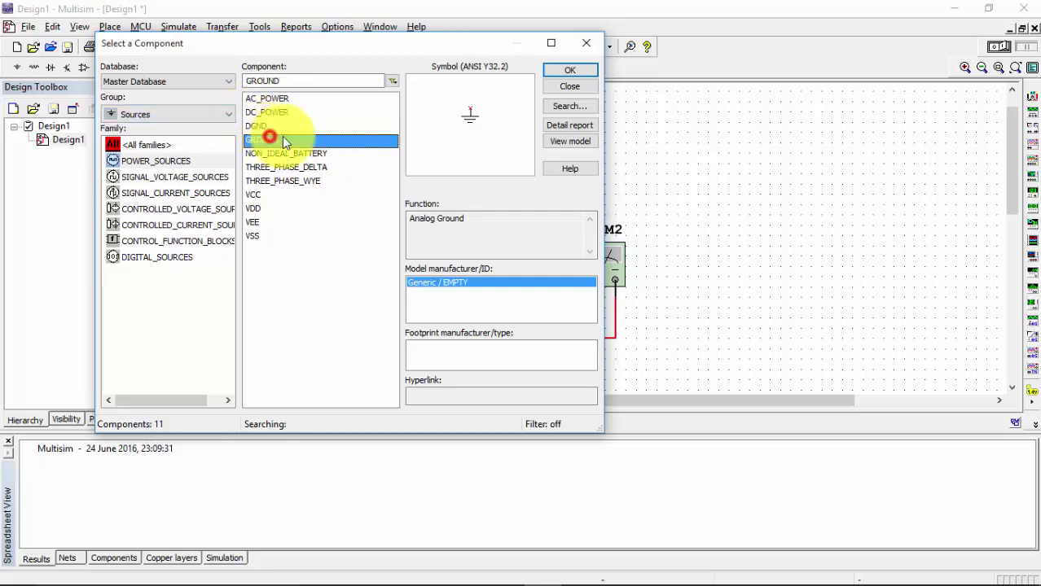
click(577, 70)
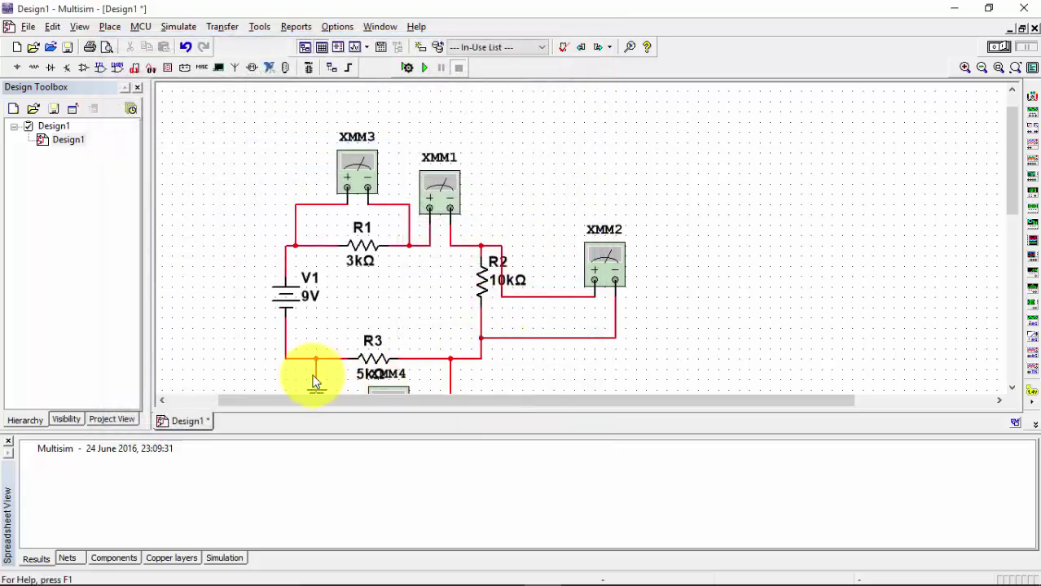
click(285, 367)
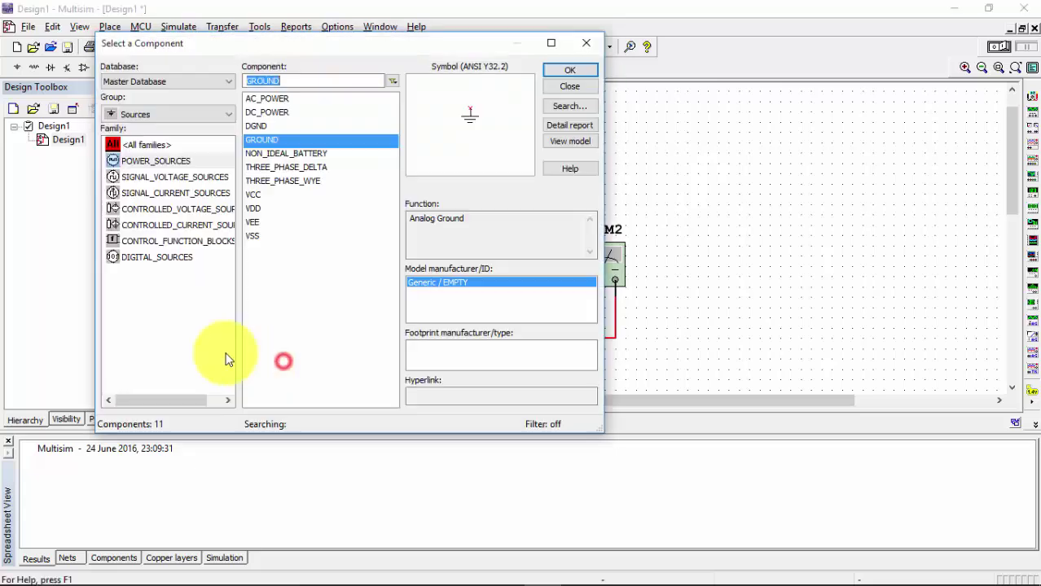
click(593, 42)
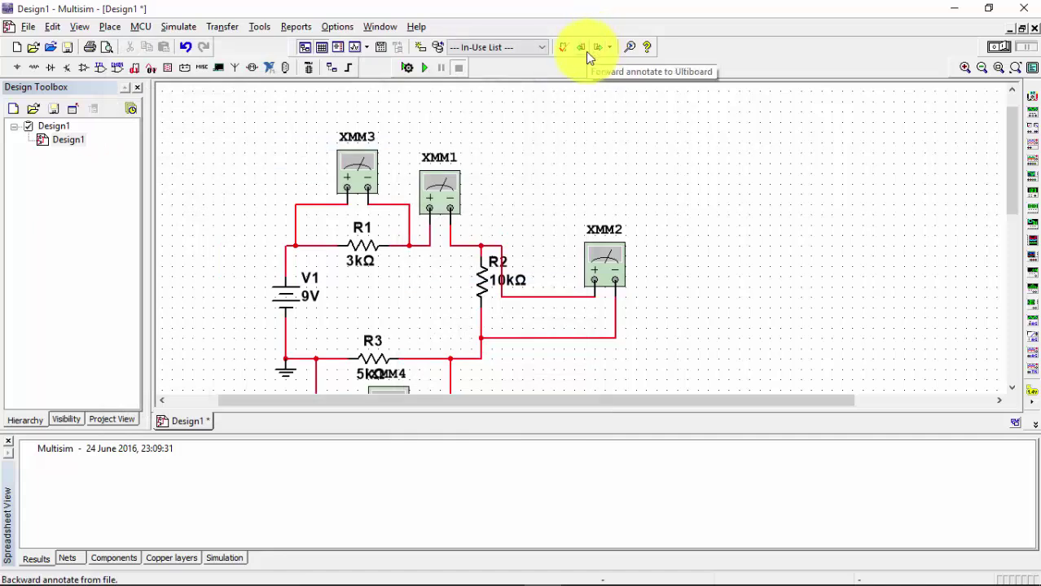
- Run the simulation and check the readout of multimeter XMM3 across R1
click(423, 68)
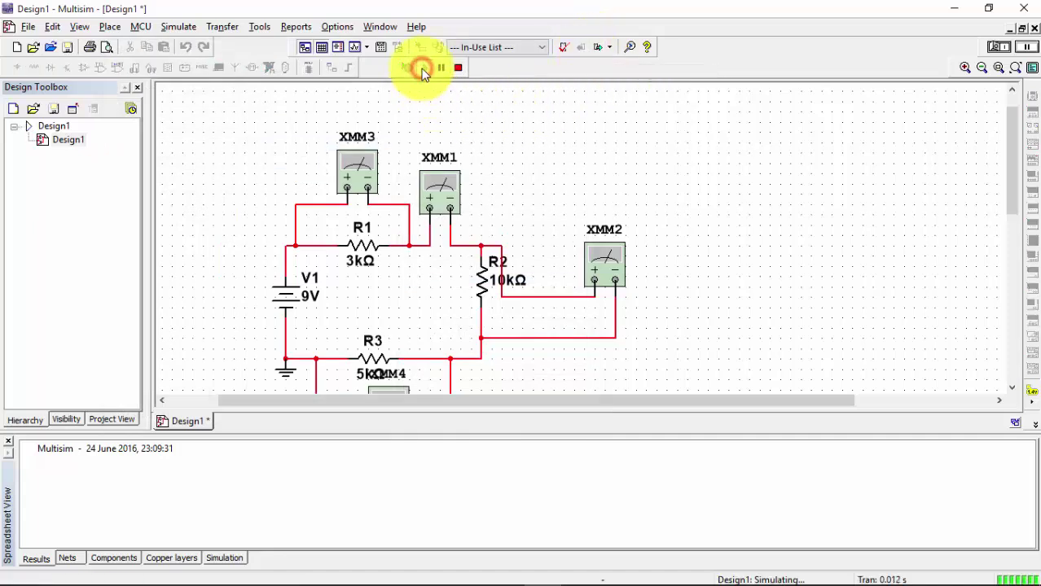
double_click(346, 171)
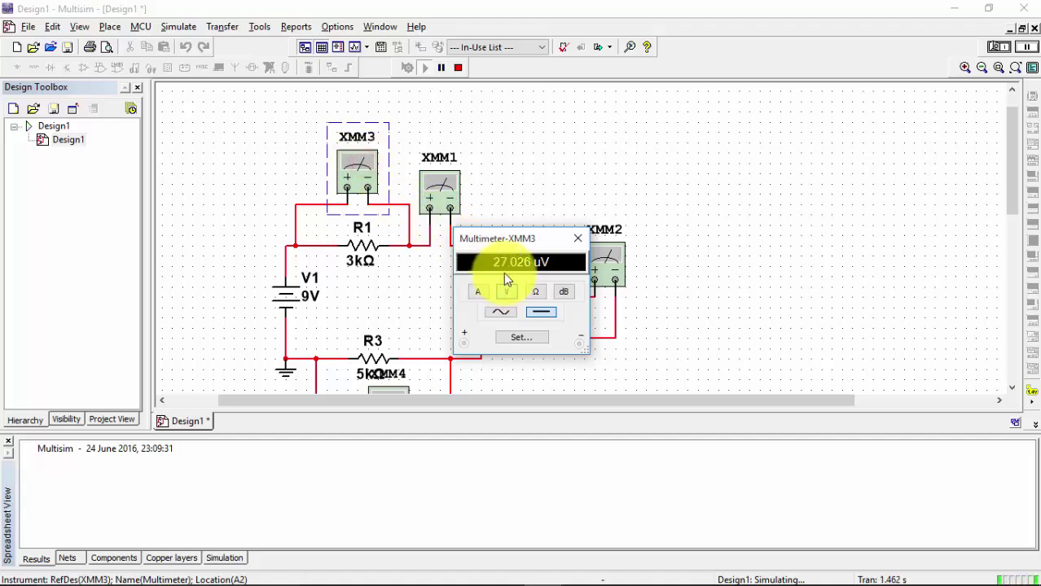
click(578, 237)
- Set multimeter XMM1 to measure DC current and read the series current
double_click(442, 184)
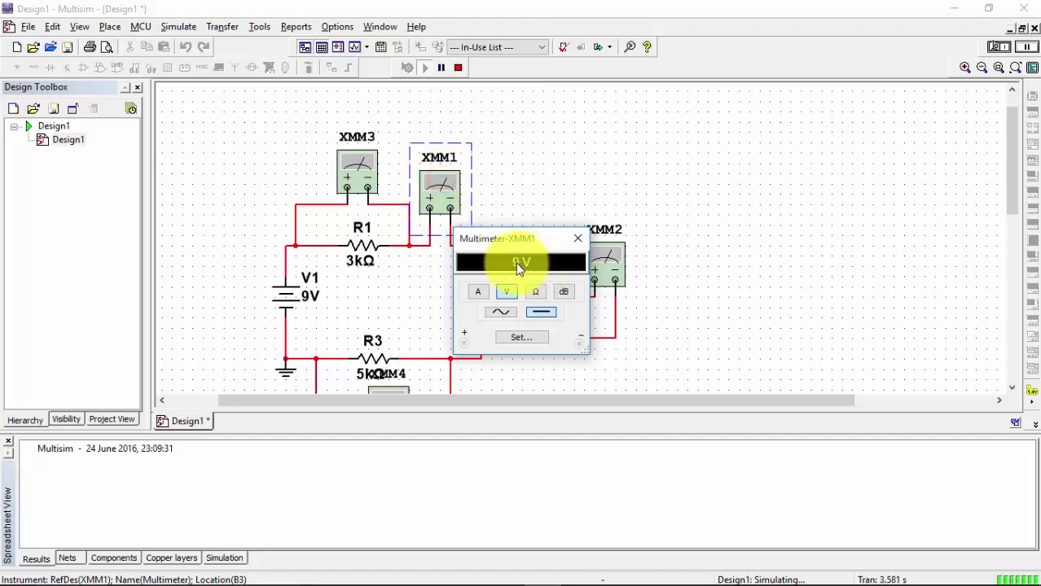
click(477, 292)
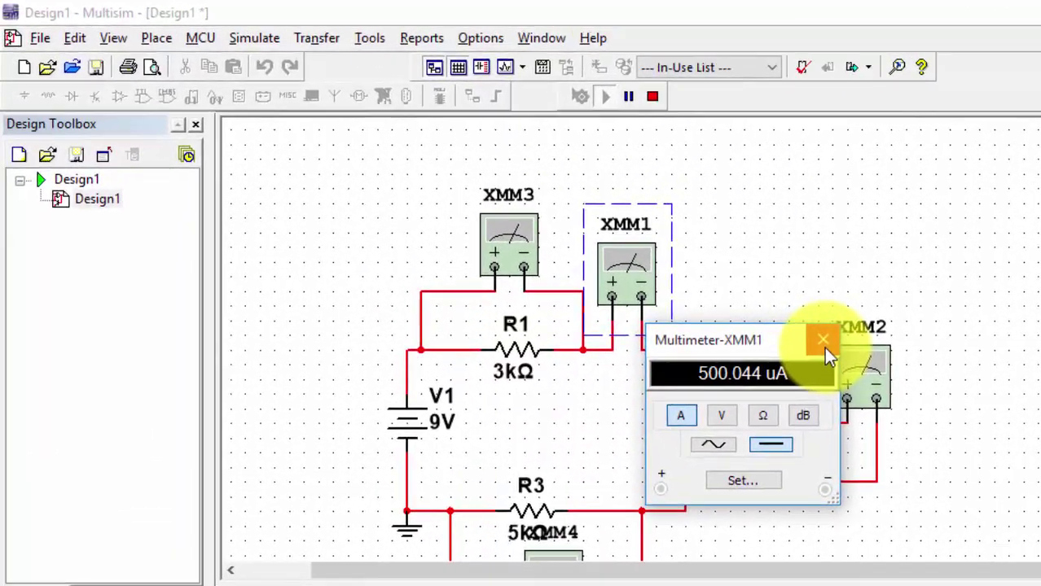
click(578, 238)
- Read the voltages across R1, R2 and R3 on multimeters XMM3, XMM2 and XMM4 in turn
double_click(513, 248)
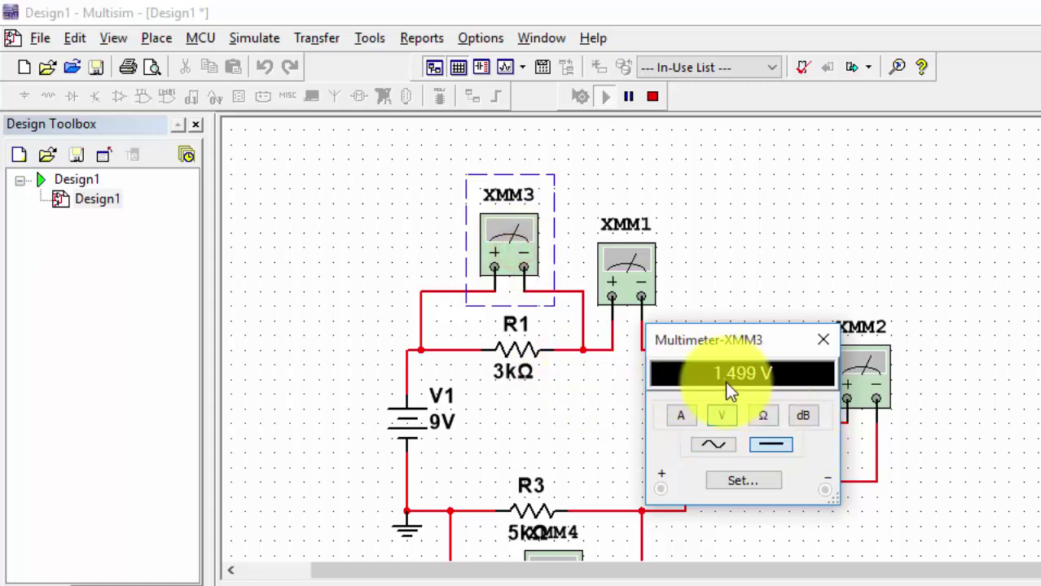
click(823, 340)
double_click(853, 367)
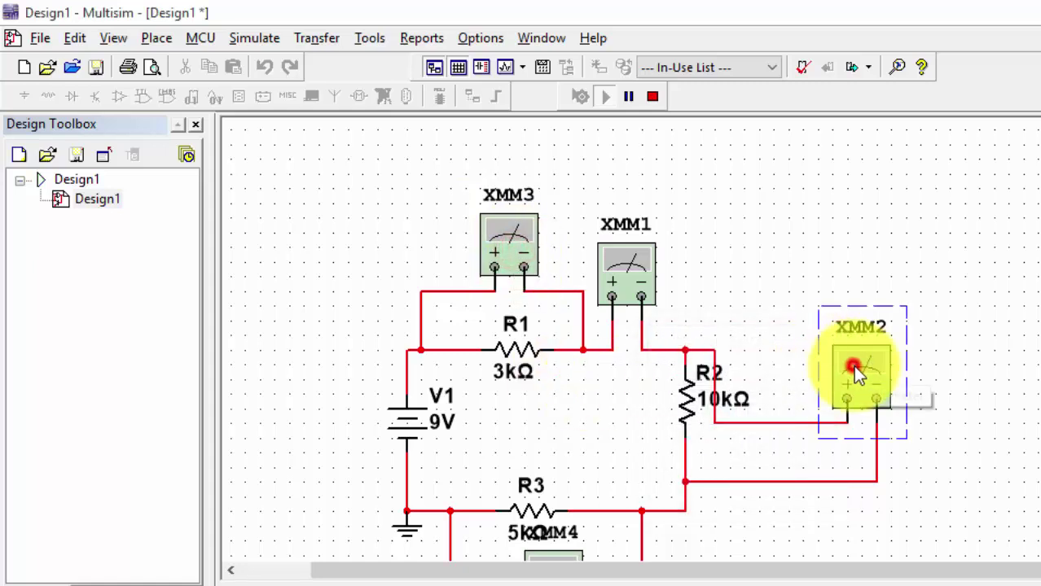
click(823, 340)
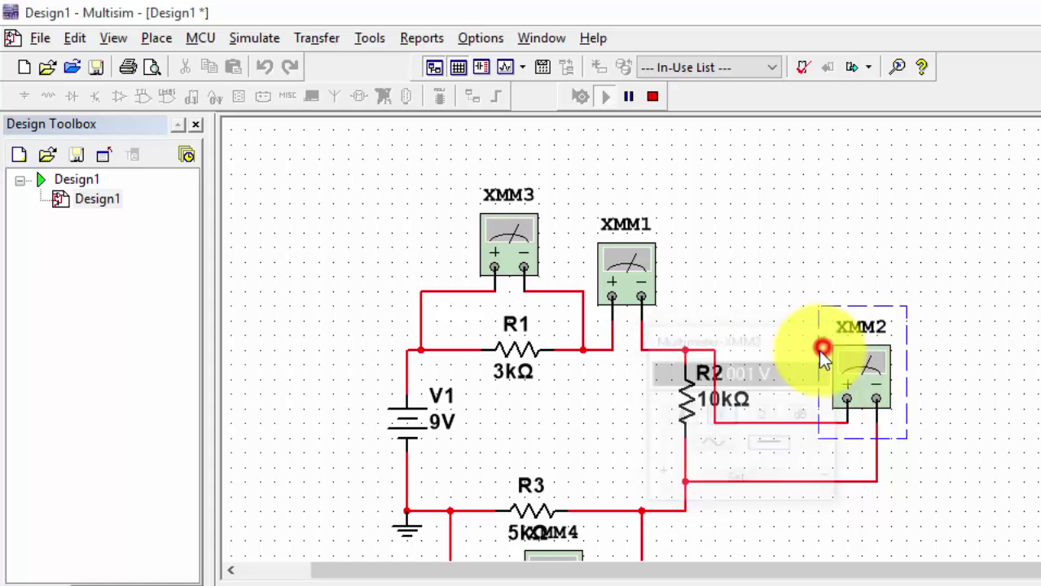
double_click(558, 554)
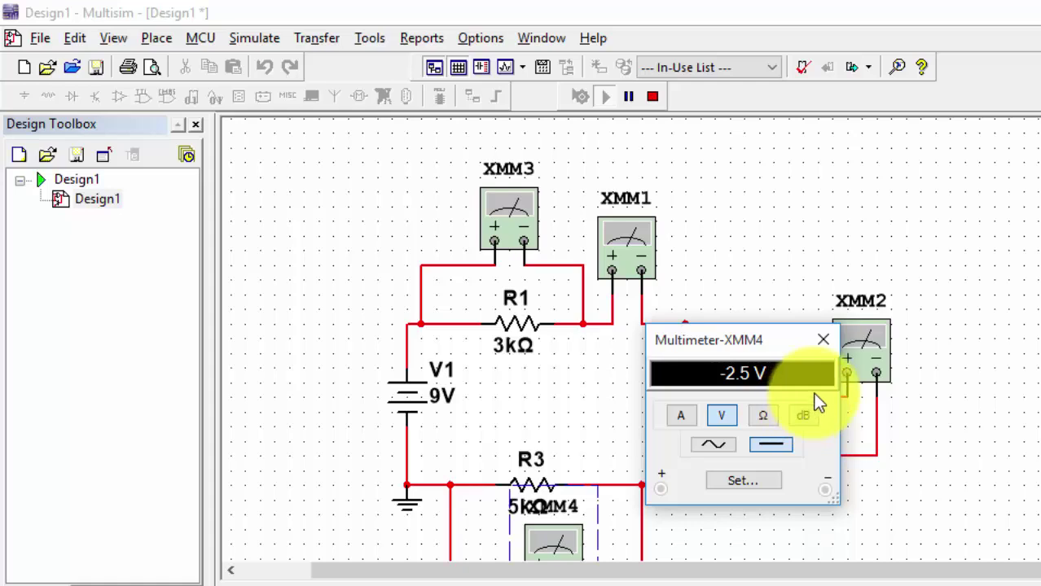
click(826, 345)
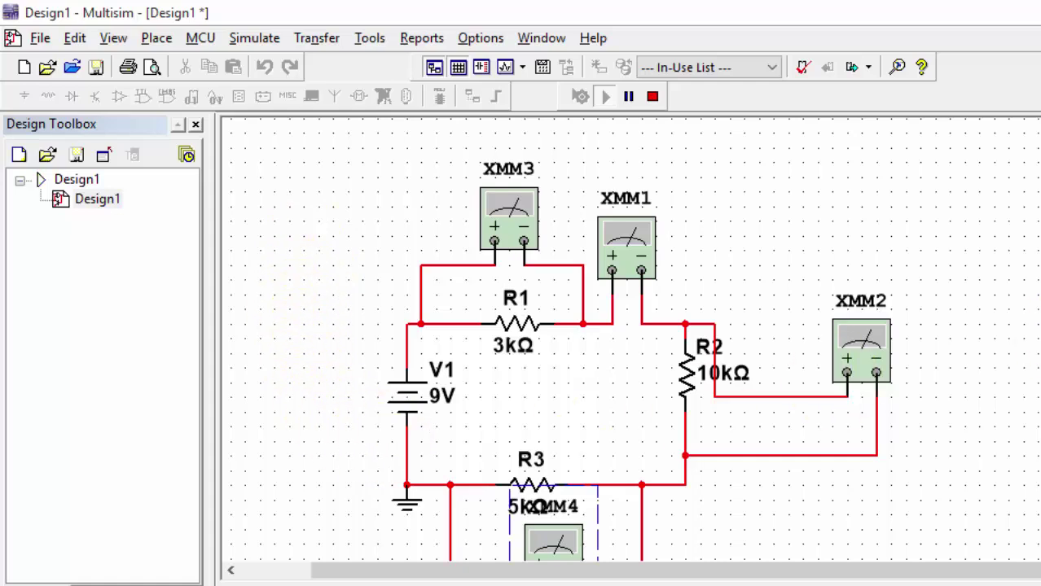
scroll(636, 342, down, 2)
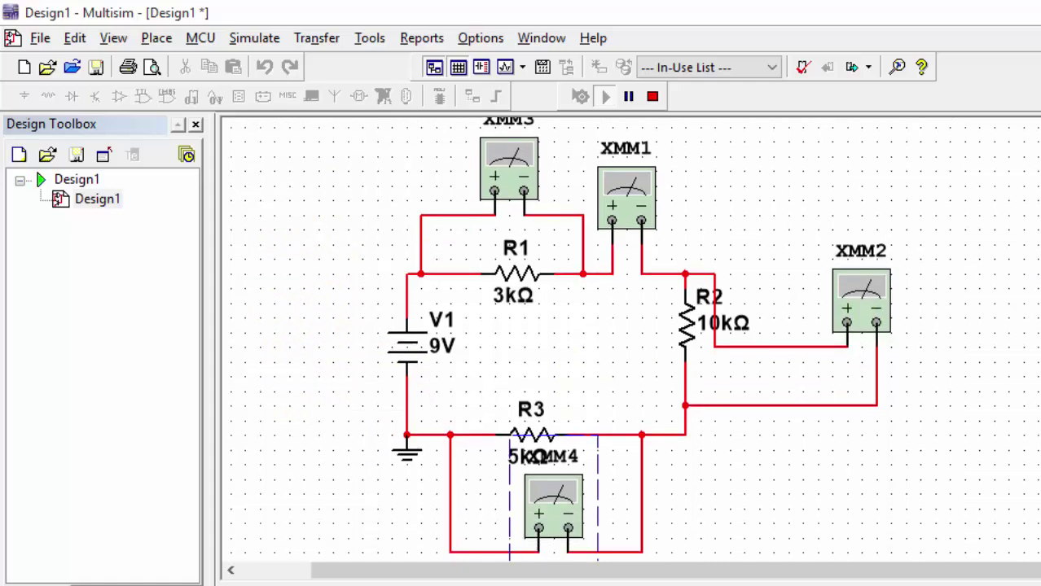
scroll(636, 342, up, 1)
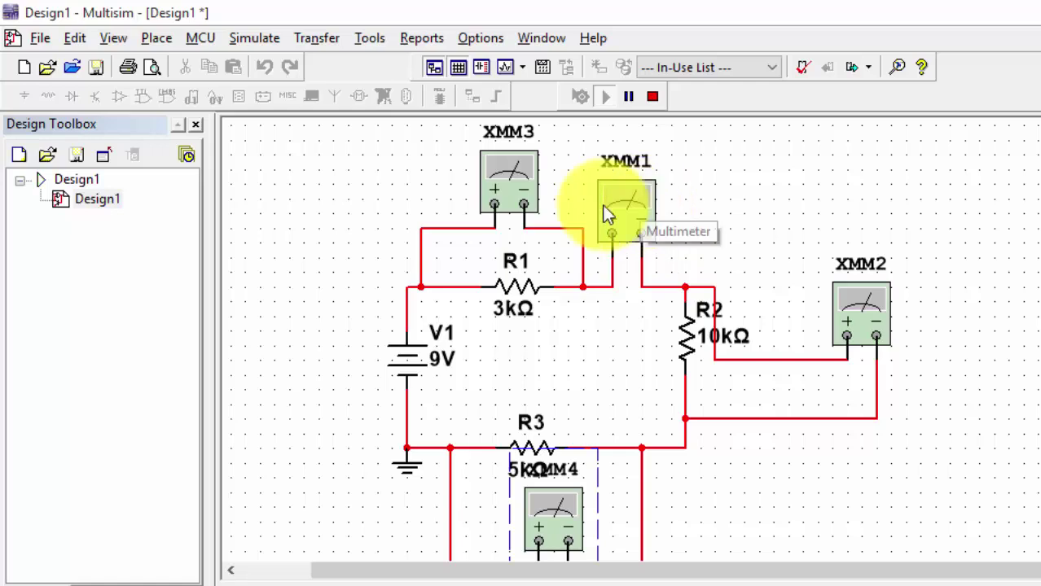